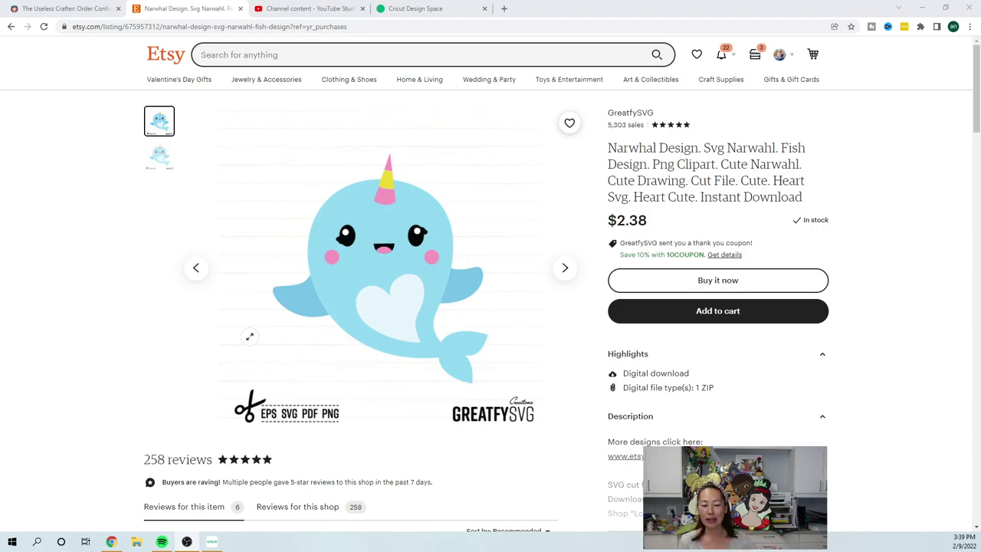
- Start a new blank Untitled project from the Cricut Design Space Home page
left_click(212, 543)
scroll(220, 253, "down", 3)
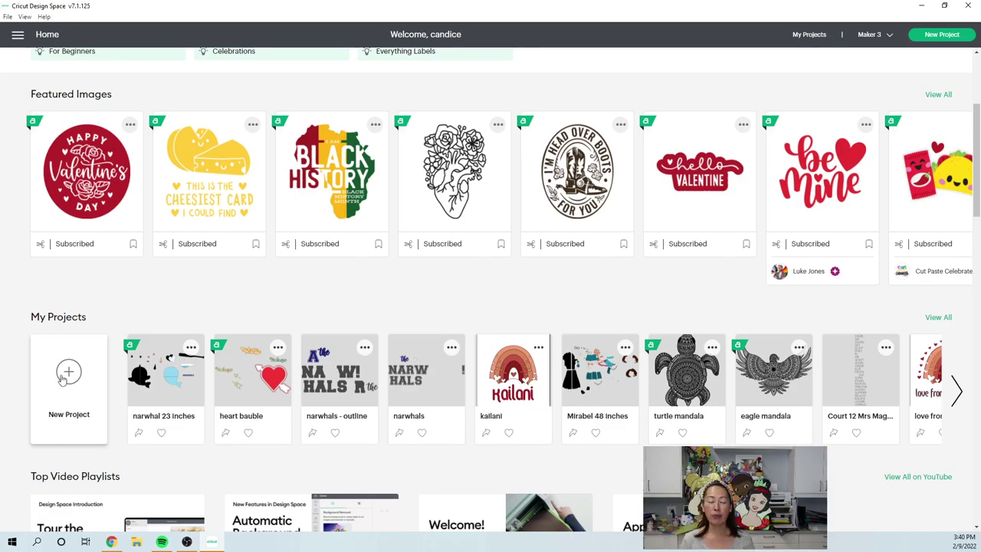
left_click(63, 387)
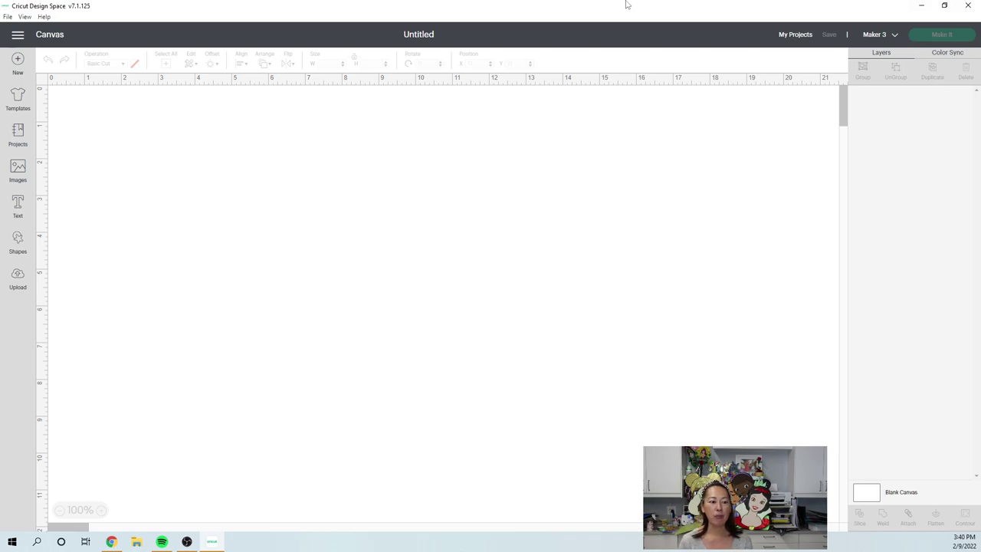
- Add the narwhal image from Recent Uploads to the canvas at about 3.118 × 3.144 in
left_click(18, 284)
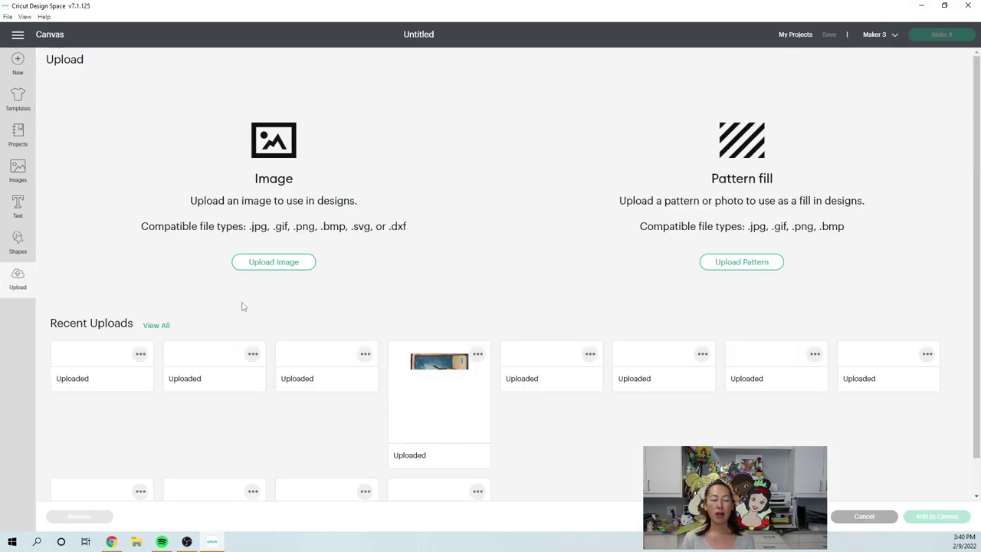
left_click(118, 390)
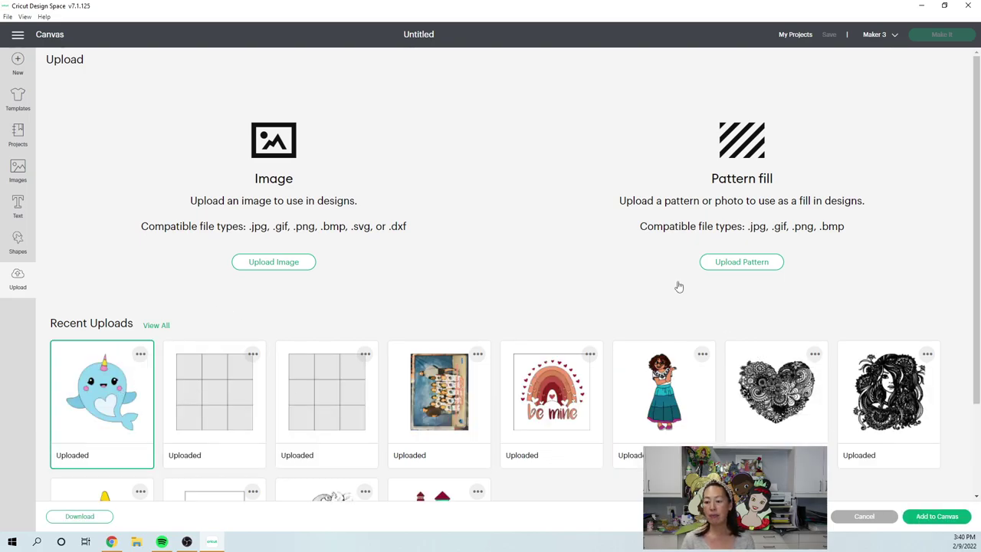
key("Escape")
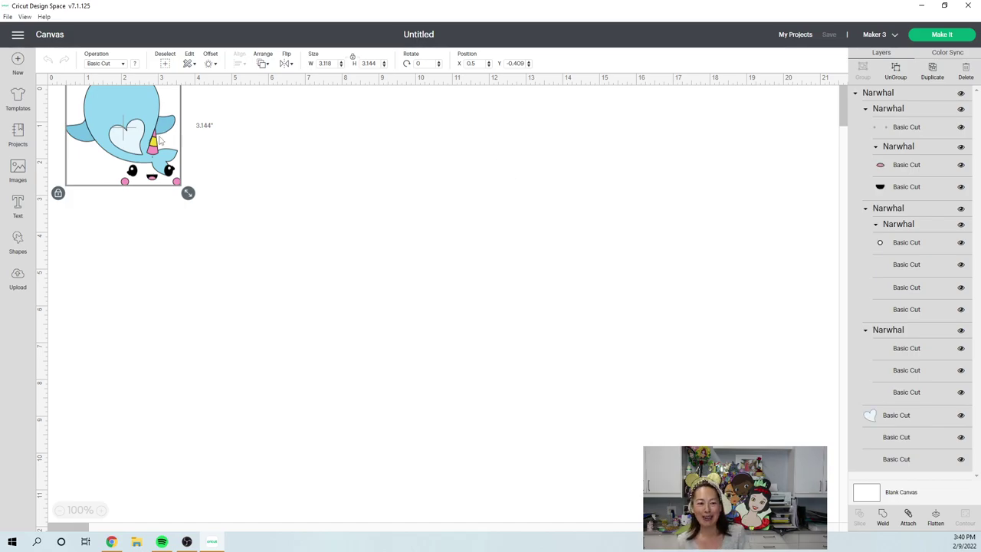
- Ungroup the narwhal and place the horn, eyes, and cheeks-and-mouth groups on its head
left_click_drag(159, 140, 222, 235)
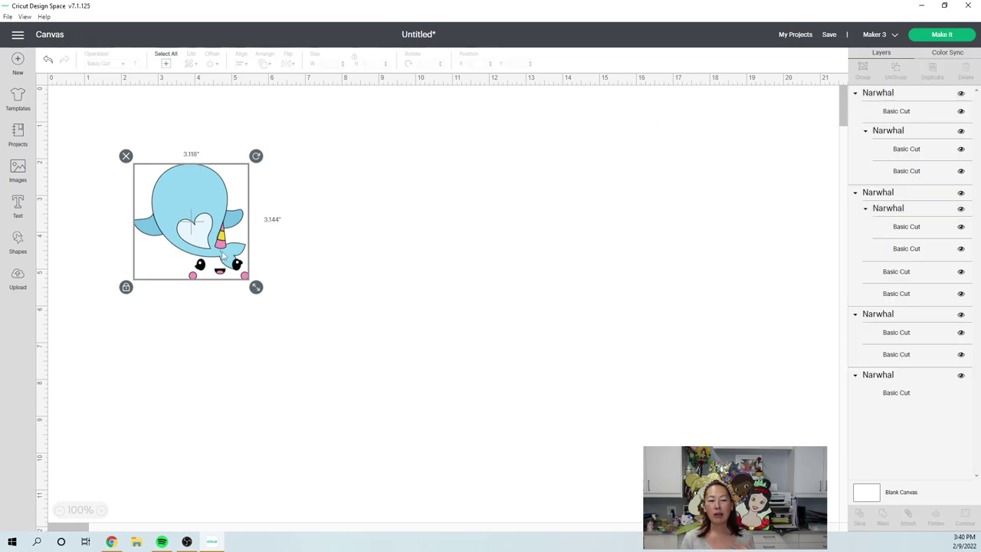
left_click(285, 187)
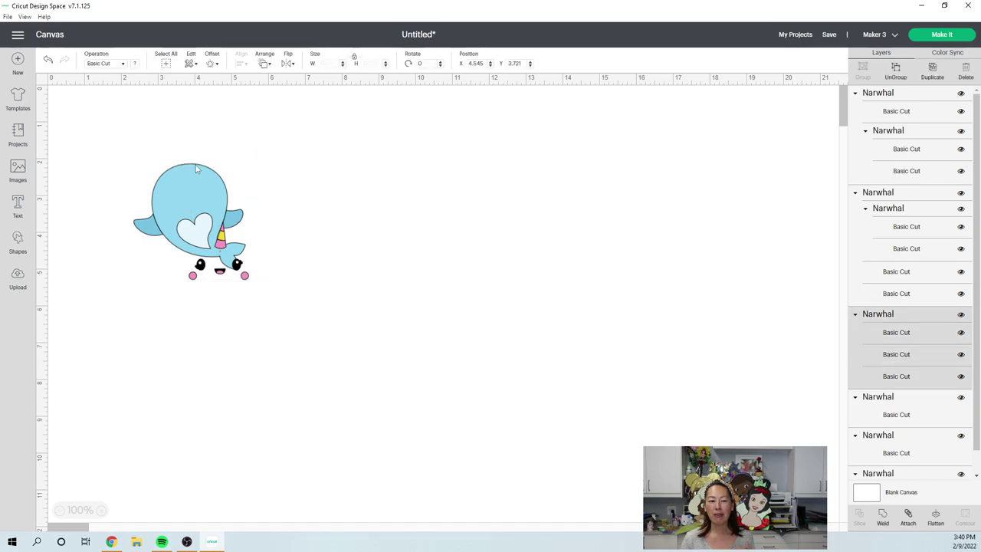
left_click_drag(220, 239, 190, 180)
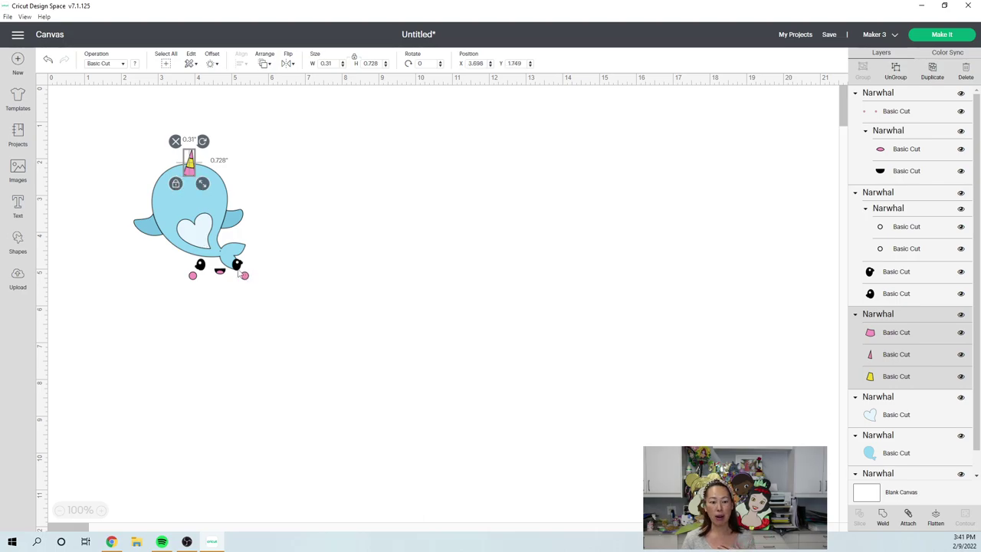
left_click_drag(239, 275, 208, 198)
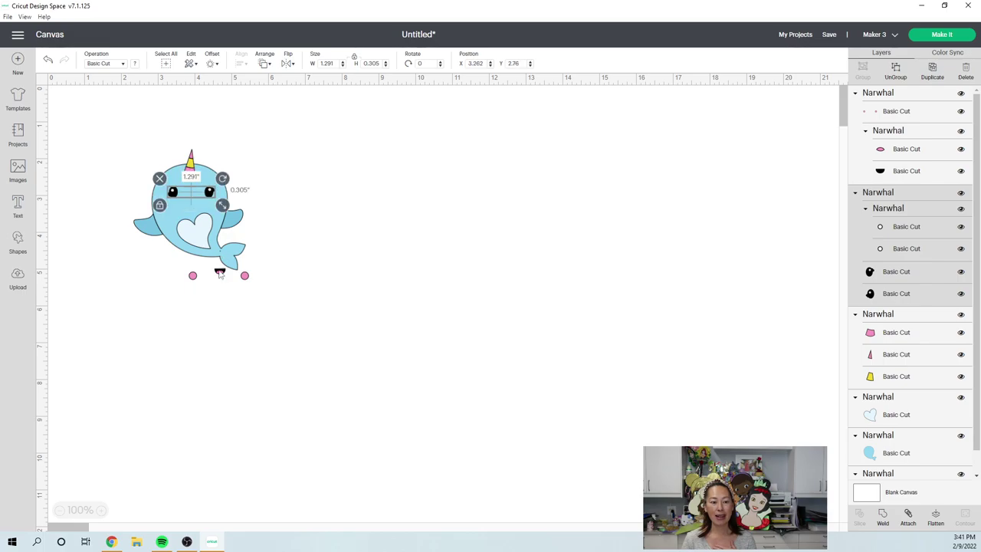
left_click_drag(219, 272, 190, 205)
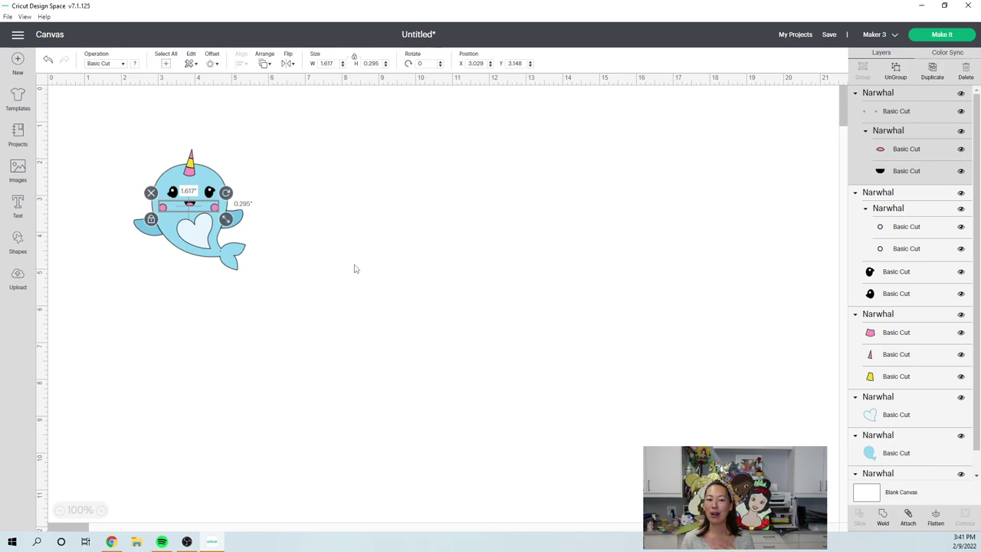
left_click(353, 268)
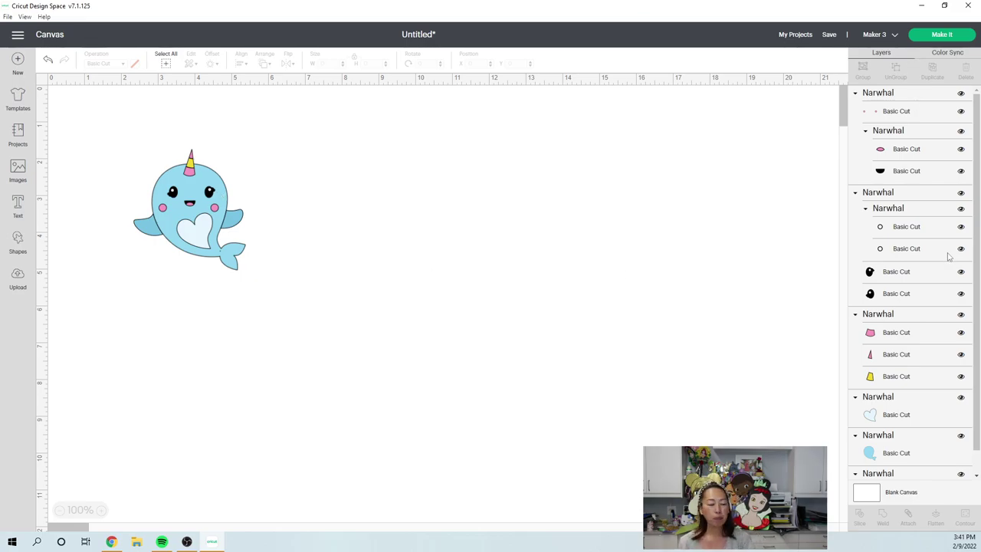
scroll(949, 256, "down", 1)
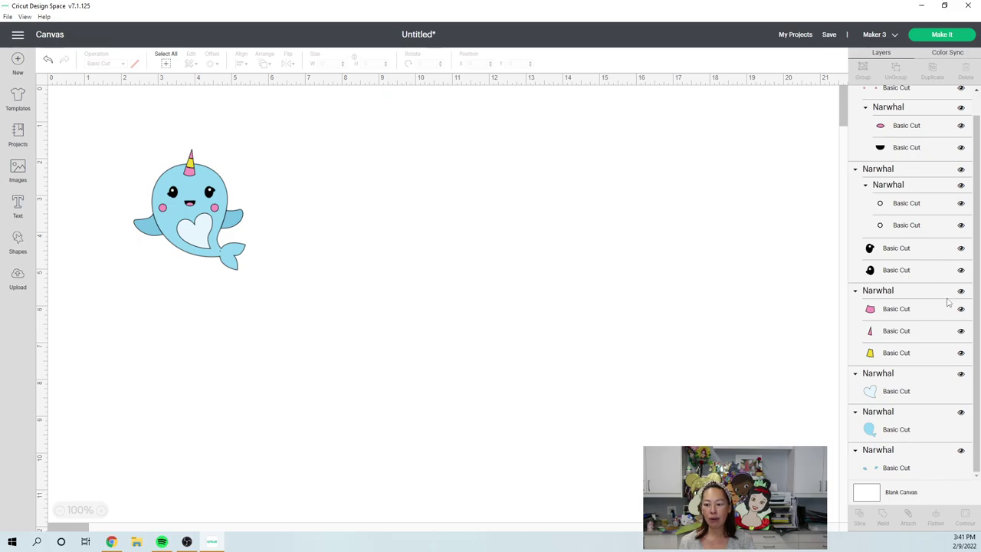
scroll(923, 146, "up", 1)
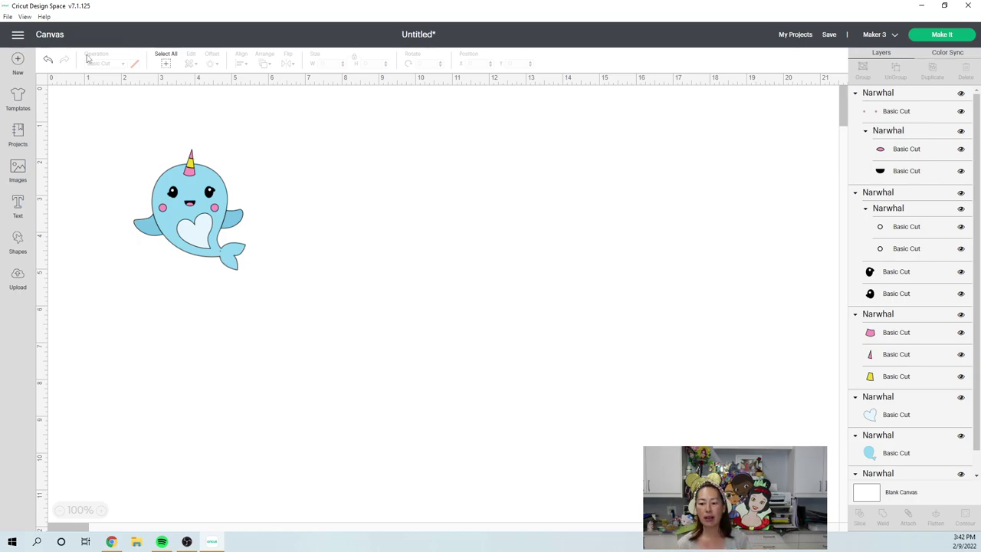
- Move the 0.963 × 0.967 in heart off the narwhal and back onto its belly
left_click(197, 241)
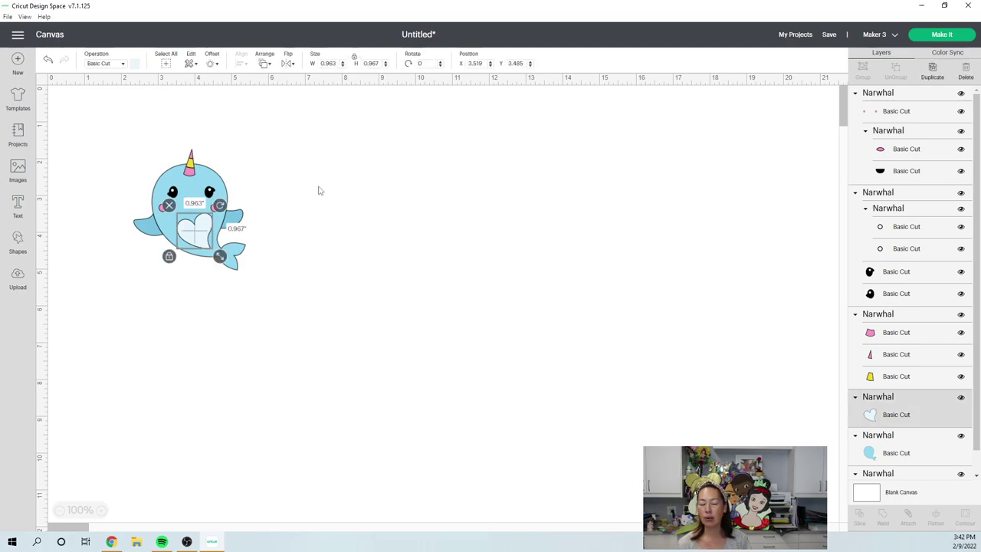
left_click_drag(205, 245, 398, 203)
left_click(417, 238)
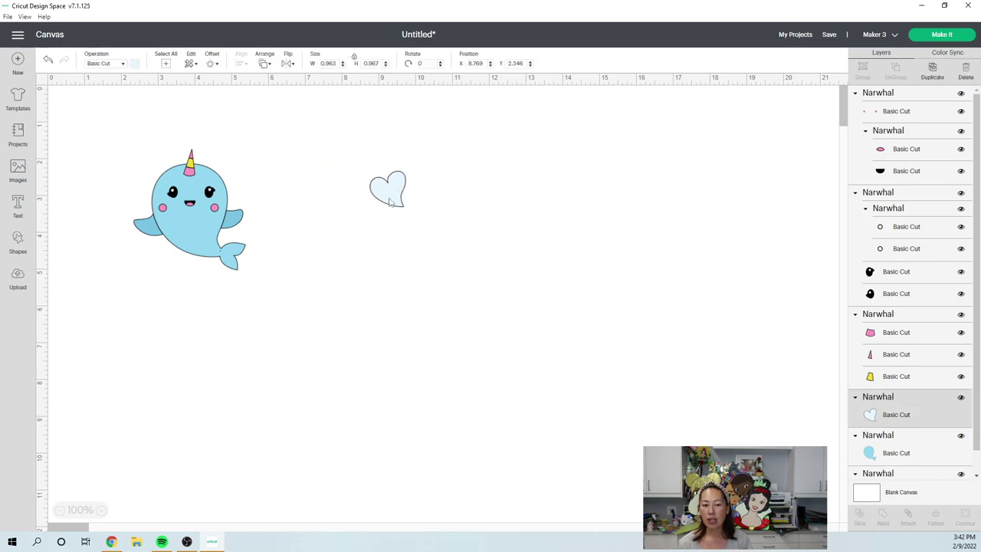
left_click(391, 201)
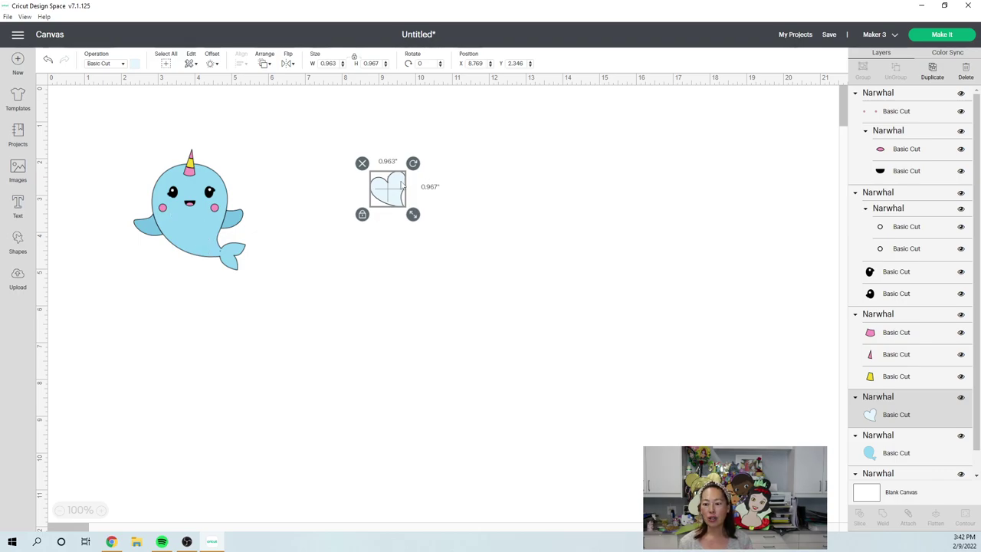
left_click(401, 186)
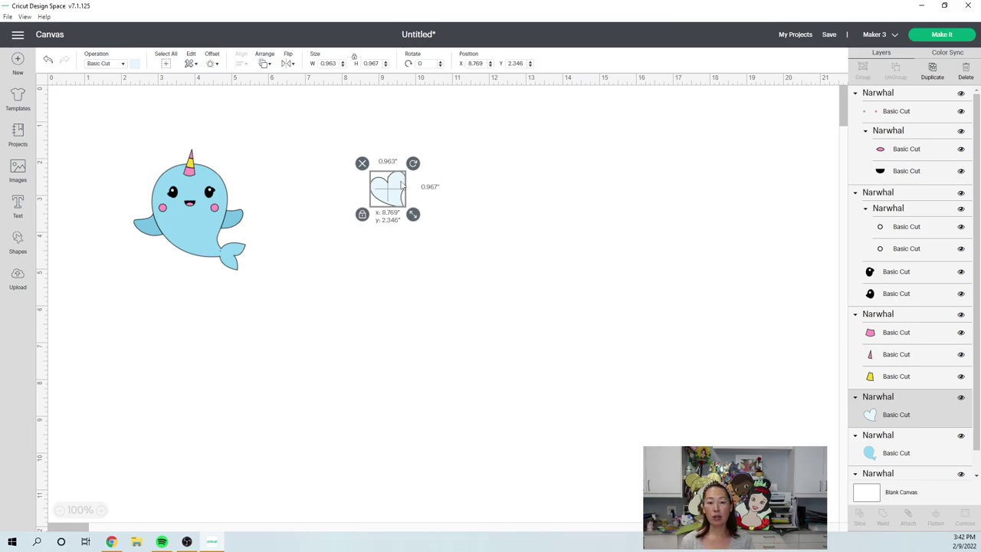
left_click_drag(401, 185, 204, 220)
left_click(313, 341)
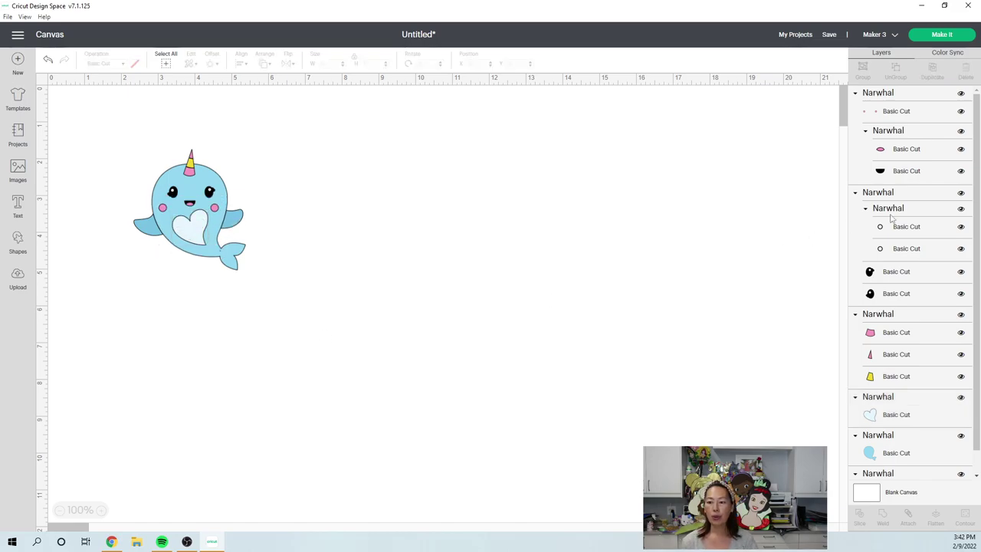
scroll(890, 218, "down", 1)
scroll(891, 219, "down", 1)
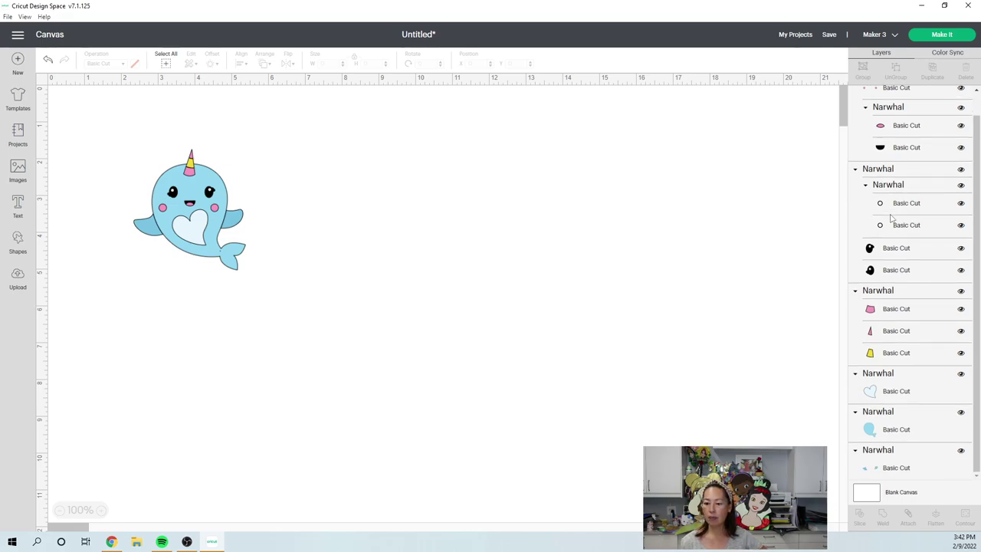
scroll(890, 218, "up", 1)
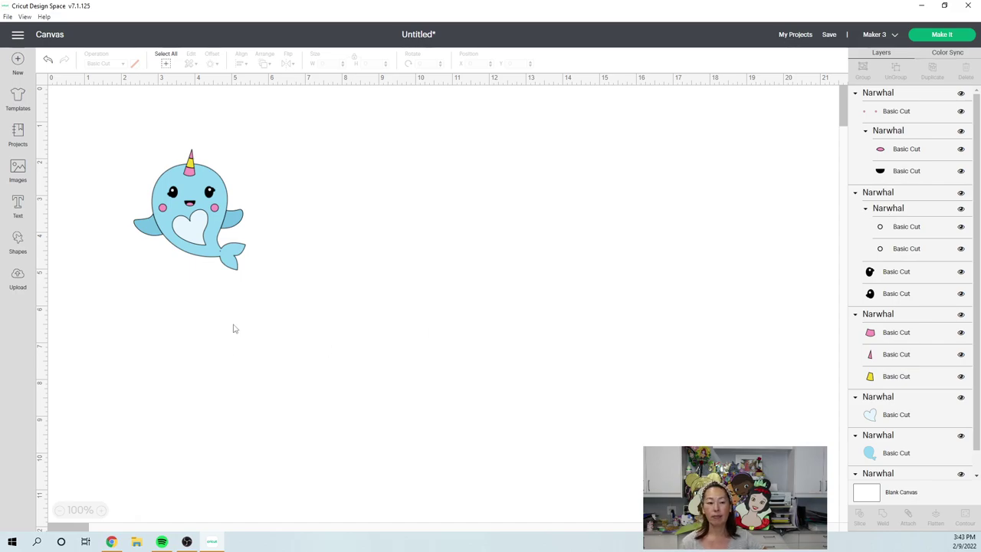
- Scale the whole narwhal to 23 in tall and move it away from the canvas edge
left_click_drag(319, 314, 132, 134)
left_click(368, 64)
type("2.5")
key("Tab")
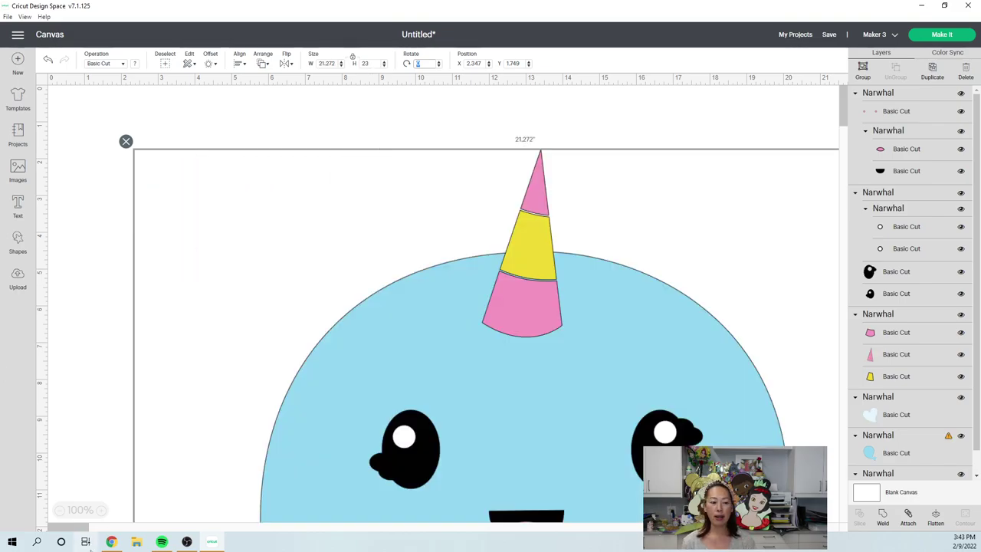
left_click(60, 511)
left_click(61, 511)
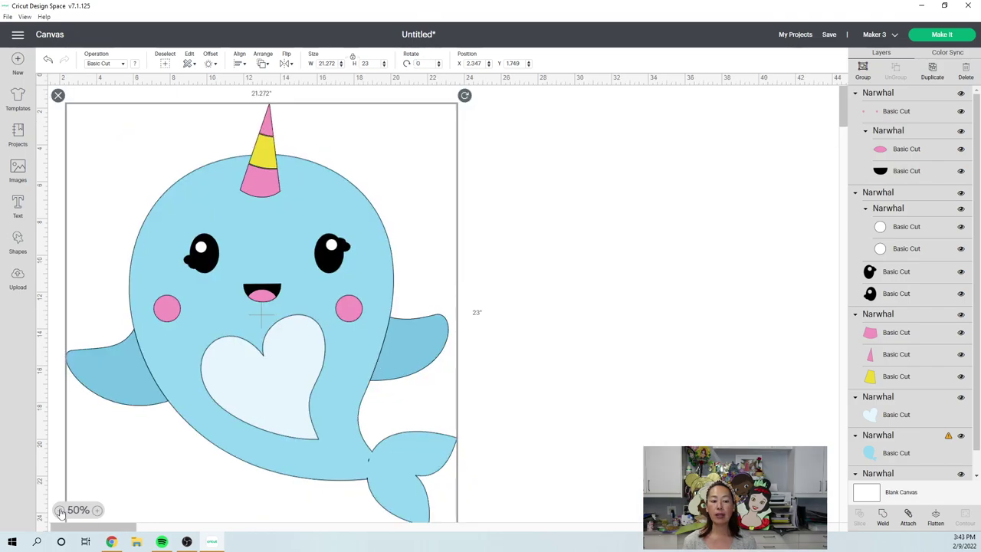
left_click(61, 512)
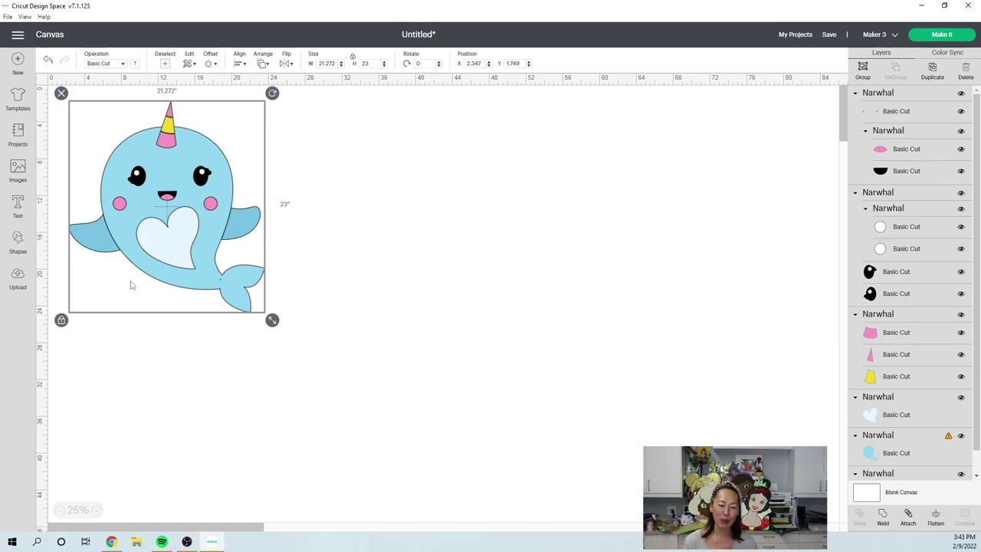
left_click_drag(236, 277, 309, 327)
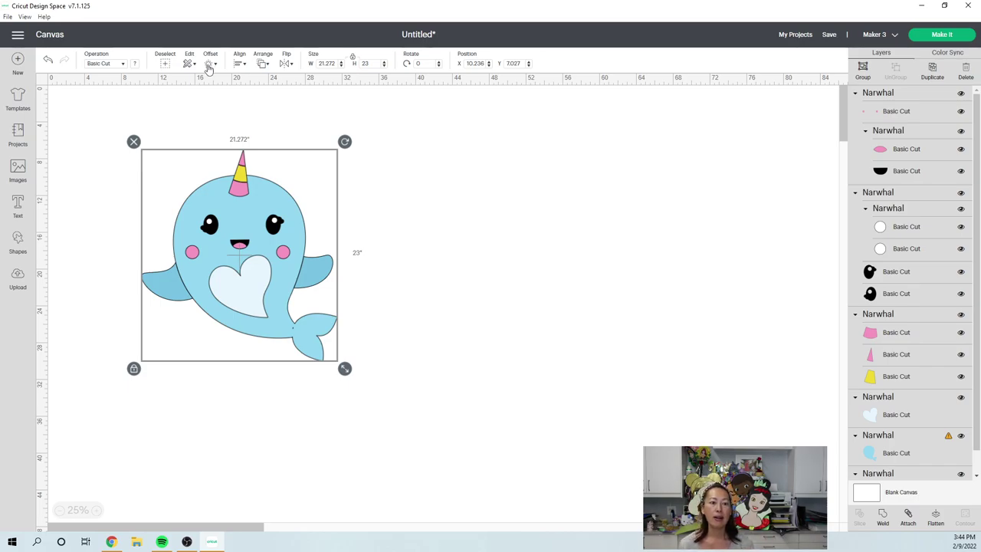
- Add an offset outline around the narwhal, making the design 21.771 × 23.5 in
left_click(209, 66)
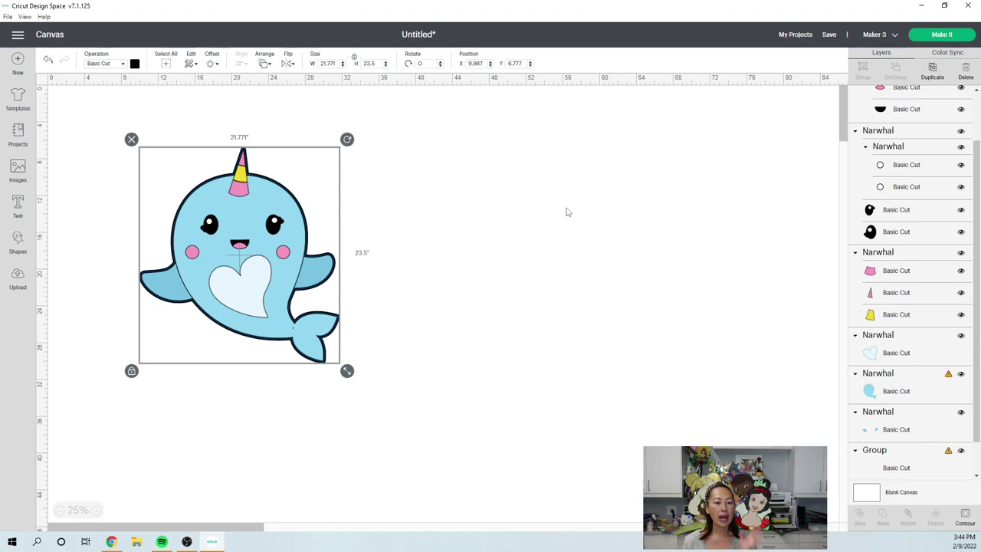
- Move the striped horn group off the narwhal's head and select it
left_click_drag(240, 172, 420, 170)
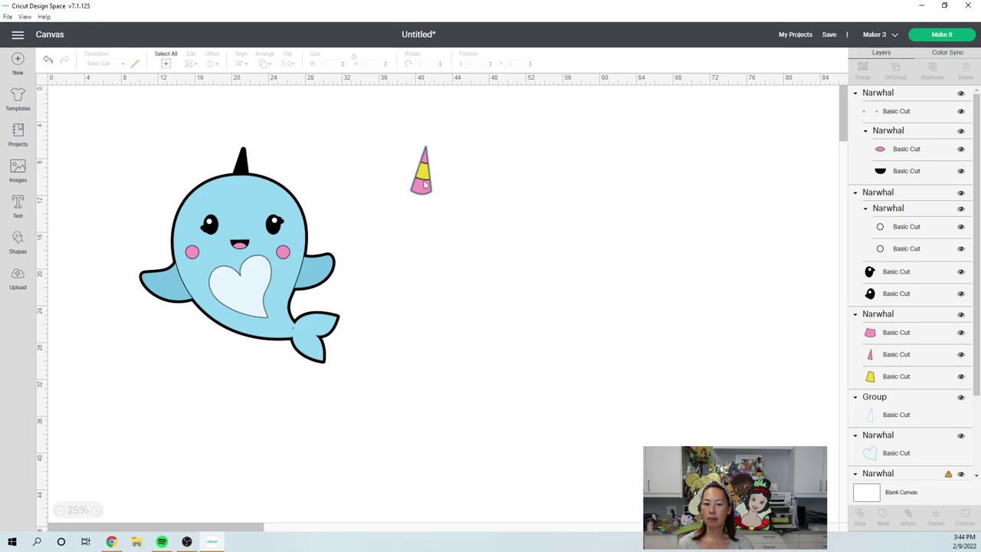
left_click(425, 184)
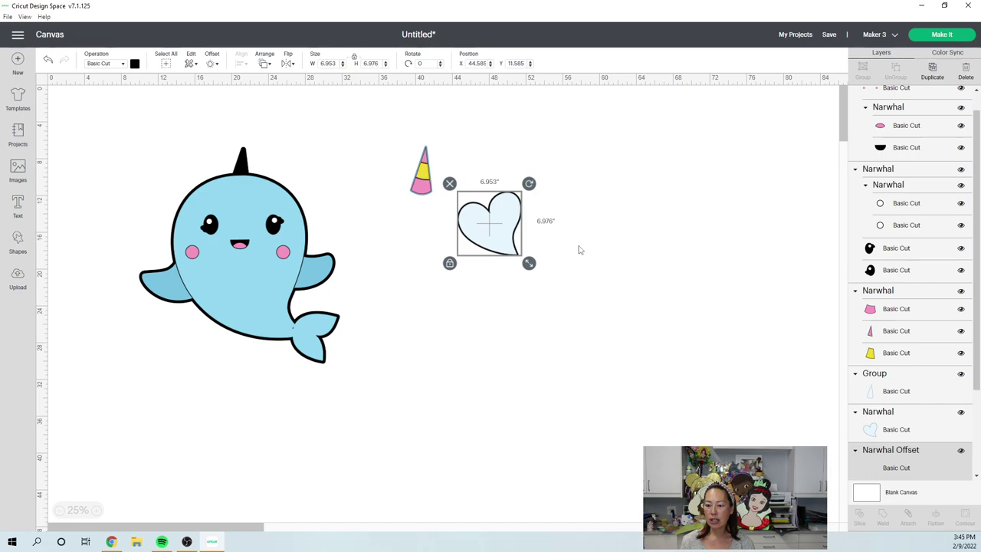
- Offset the horn, separate the pink cheeks from the mouth, and duplicate a cheek circle
left_click(420, 171)
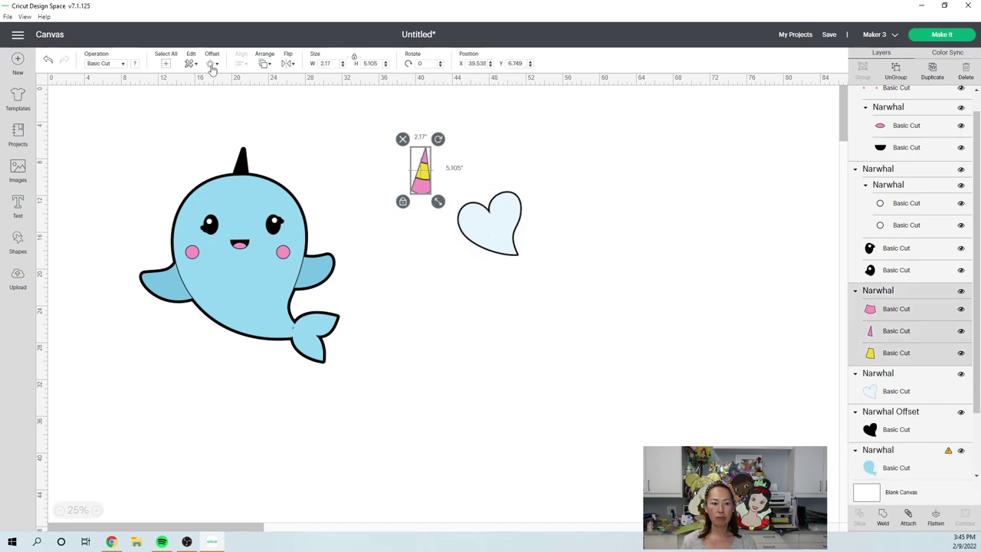
left_click(211, 64)
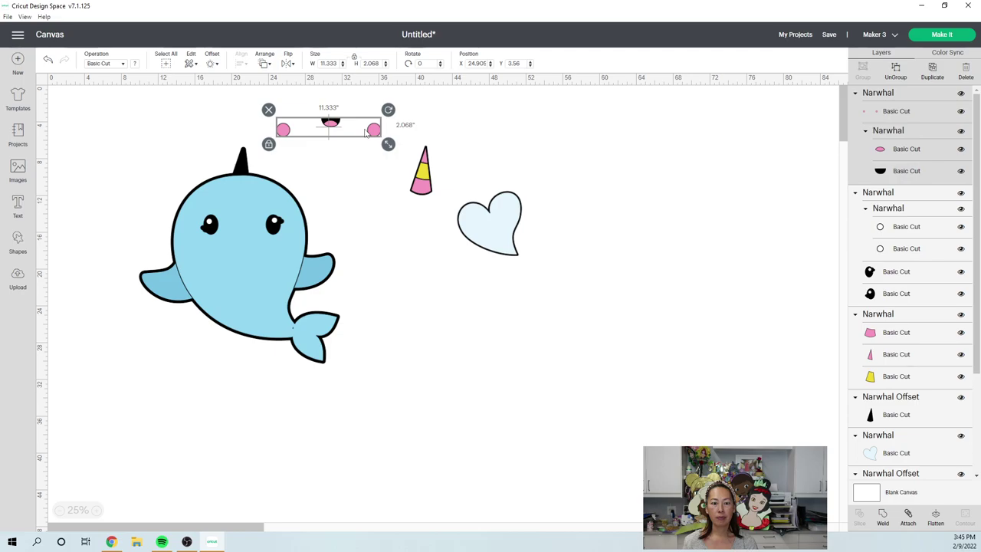
left_click_drag(366, 132, 624, 124)
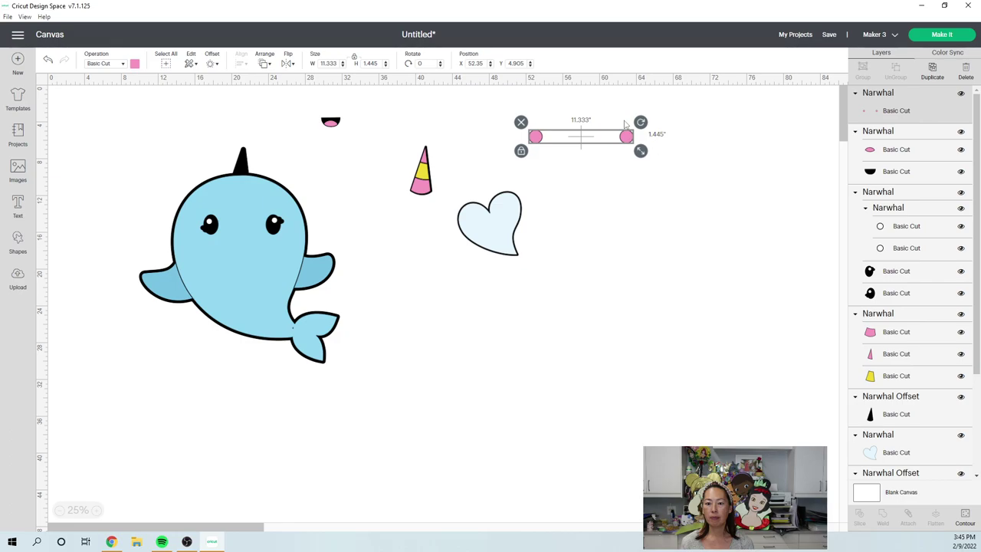
key("ctrl+v")
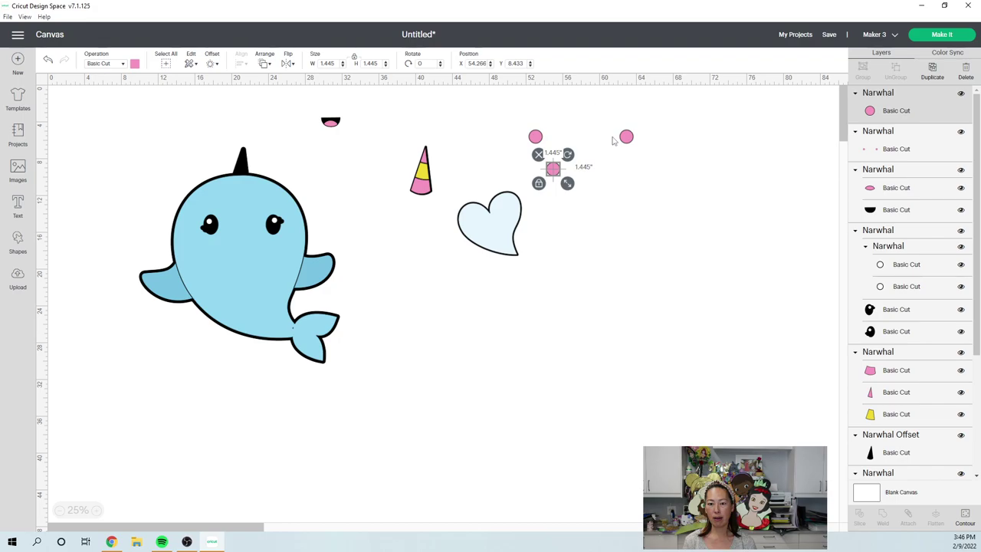
- Remove the extra pink circle and give the cheeks black offset backings about 1.645 in across
key("ctrl+z")
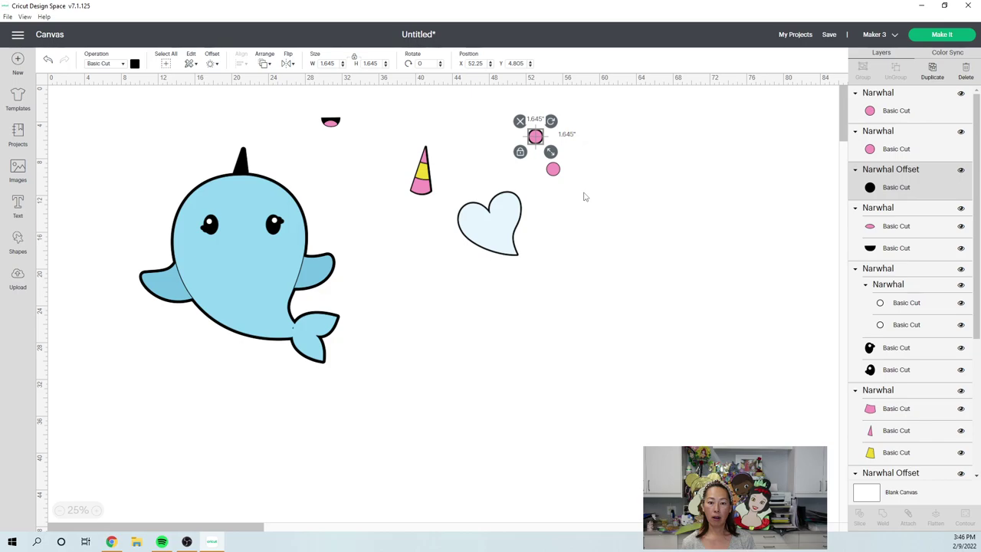
left_click(583, 209)
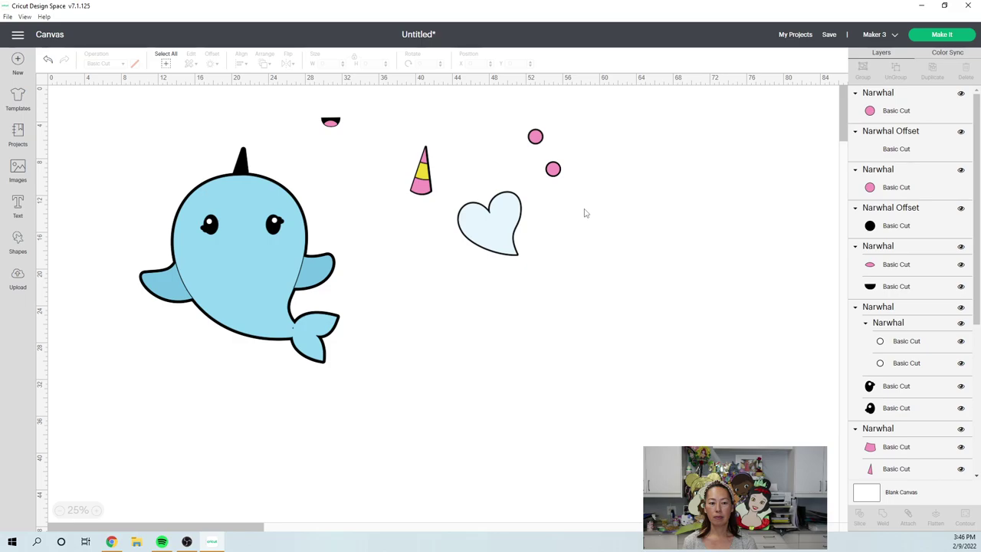
- Pull the eyes off the body, ungroup them, move the right eye closer, and split out the highlights
left_click_drag(209, 223, 634, 122)
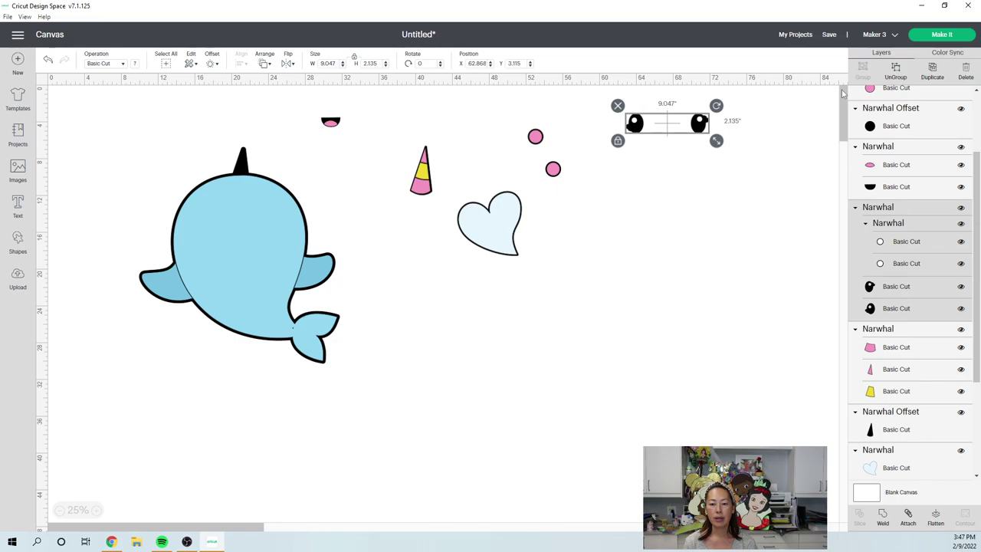
left_click(895, 71)
left_click_drag(699, 124, 664, 132)
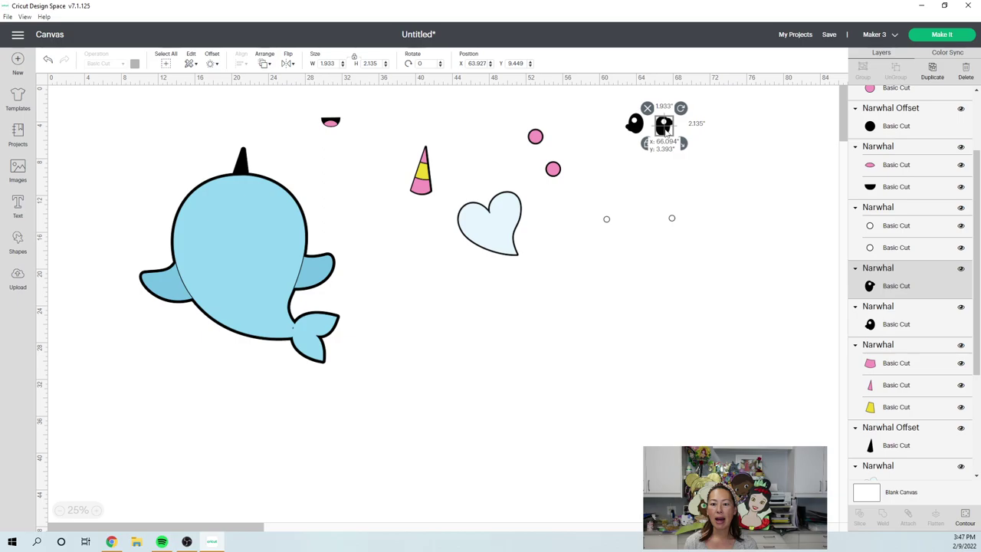
key("ctrl+z")
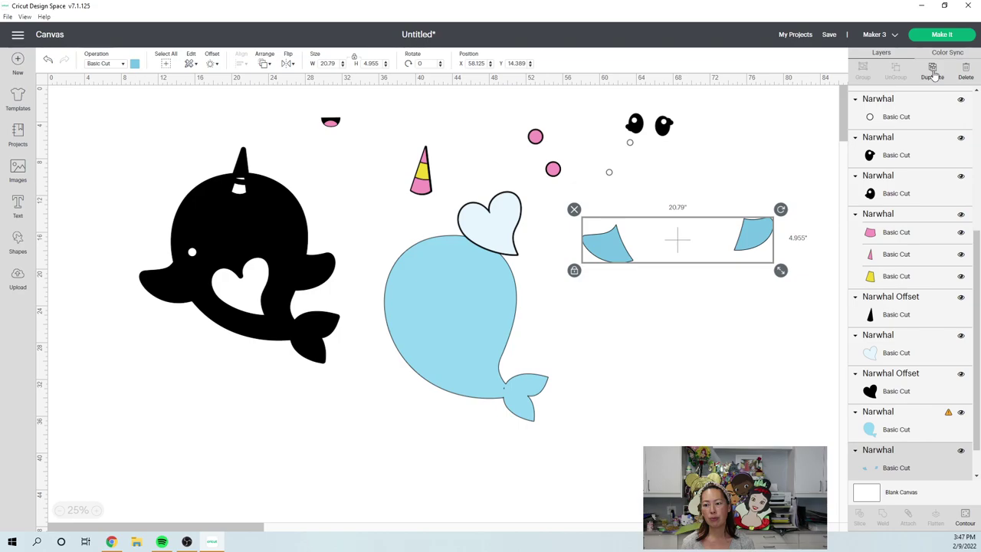
- Duplicate the blue fin, then select the blue narwhal body
left_click(933, 75)
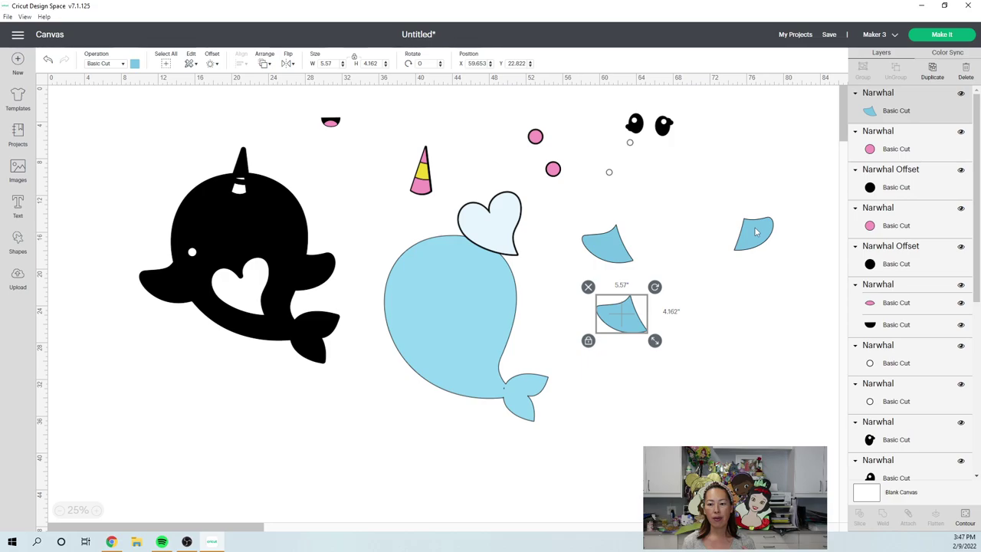
left_click(471, 256)
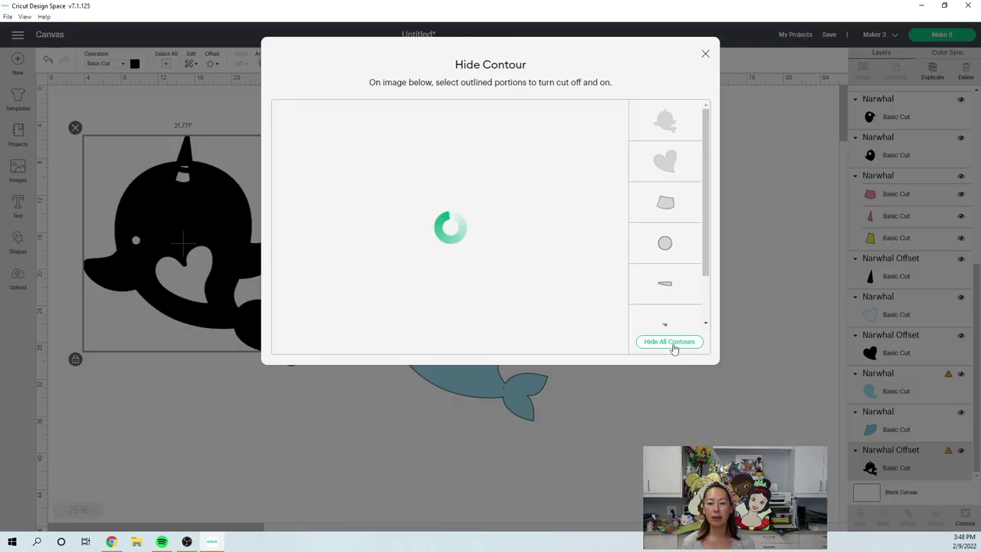
- Hide all inner contours of the black narwhal backing and close the contour window
left_click(671, 342)
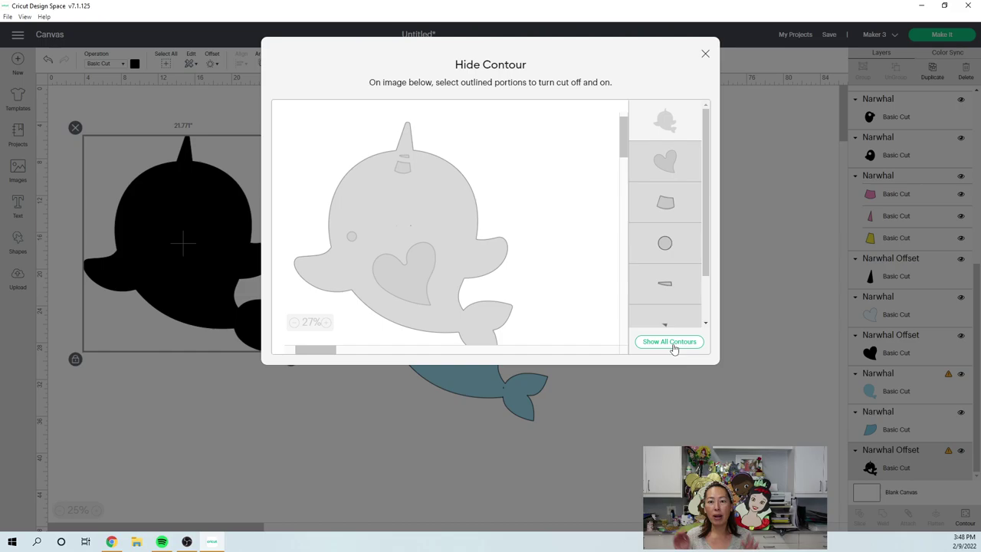
key("Escape")
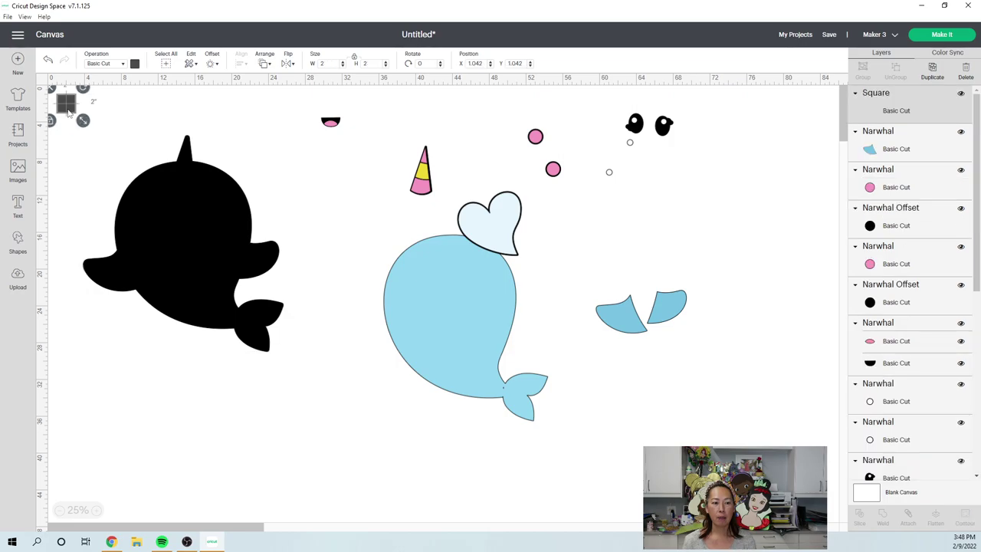
- Place the square over the black narwhal, stretch it to 11.5 × 23.5 in, and bottom-align them
left_click_drag(68, 112, 122, 143)
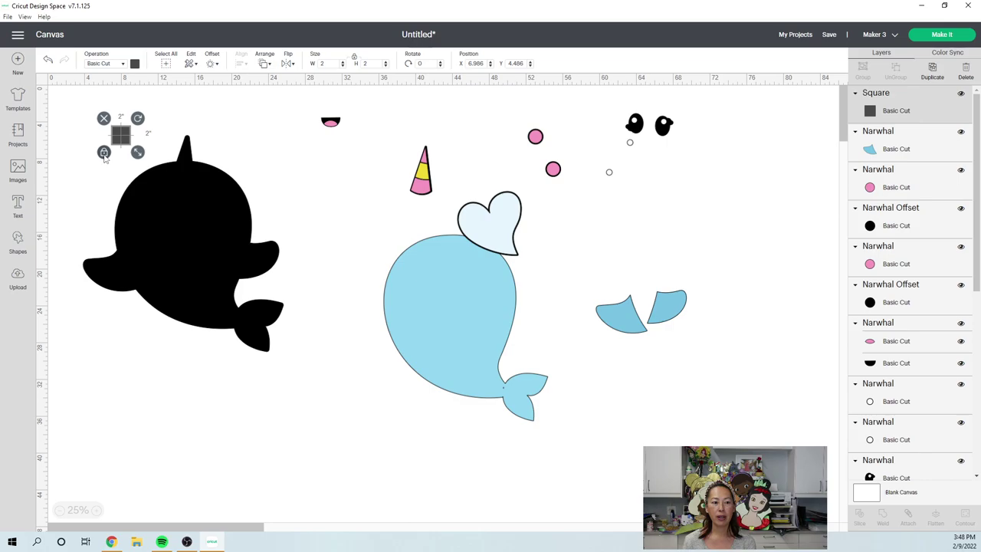
left_click_drag(104, 152, 134, 251)
left_click(203, 184, "shift")
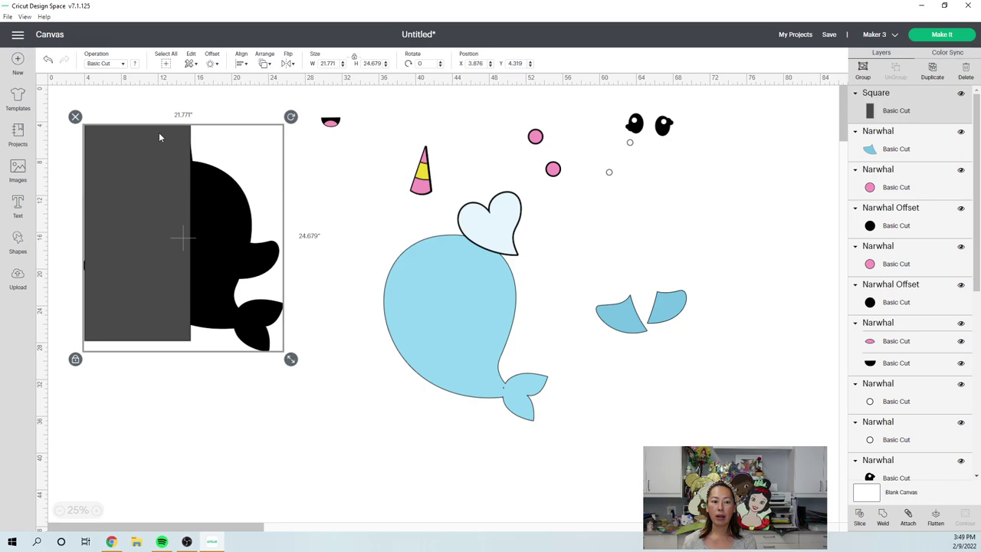
left_click(240, 62)
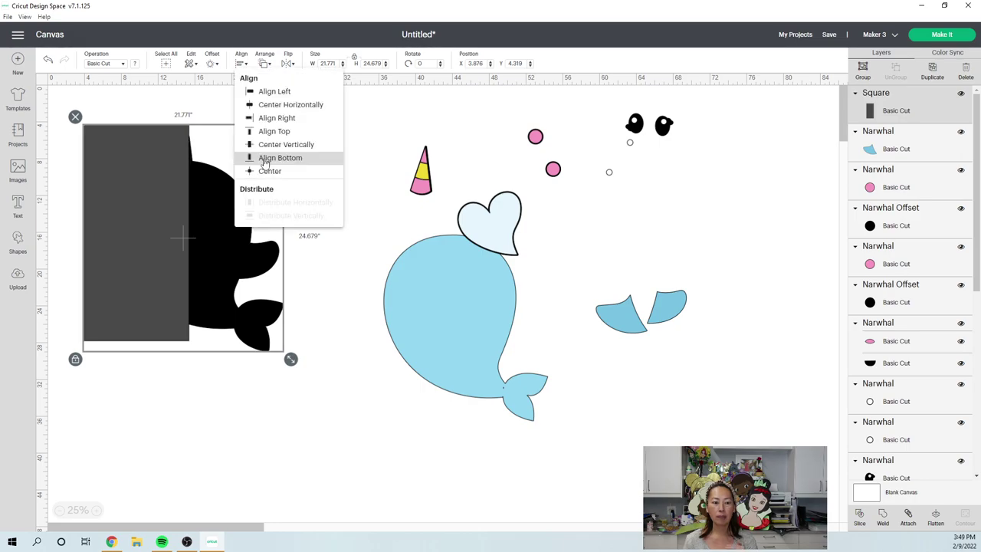
left_click(265, 158)
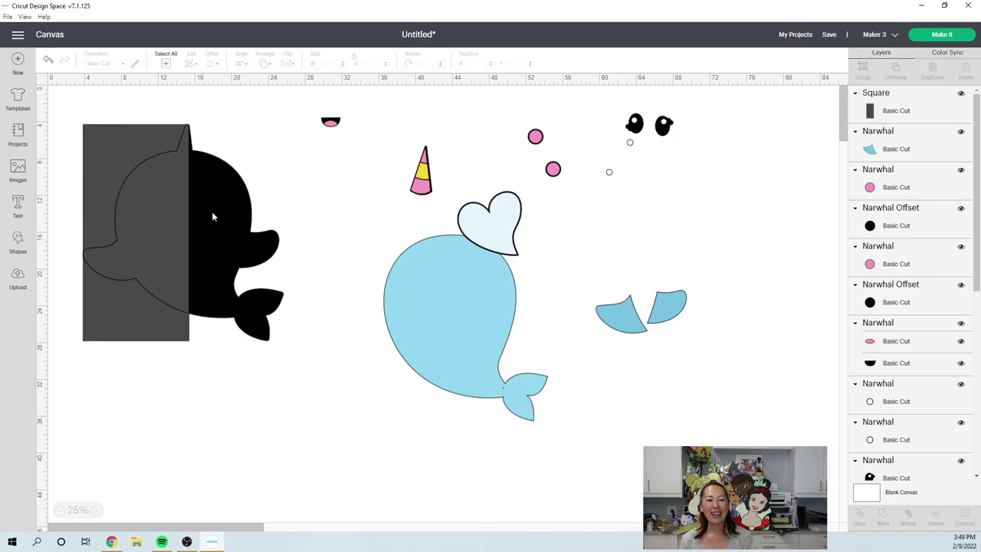
- Slice the black narwhal with the rectangle and title the project 'narwhal 23 inches'
left_click(213, 216)
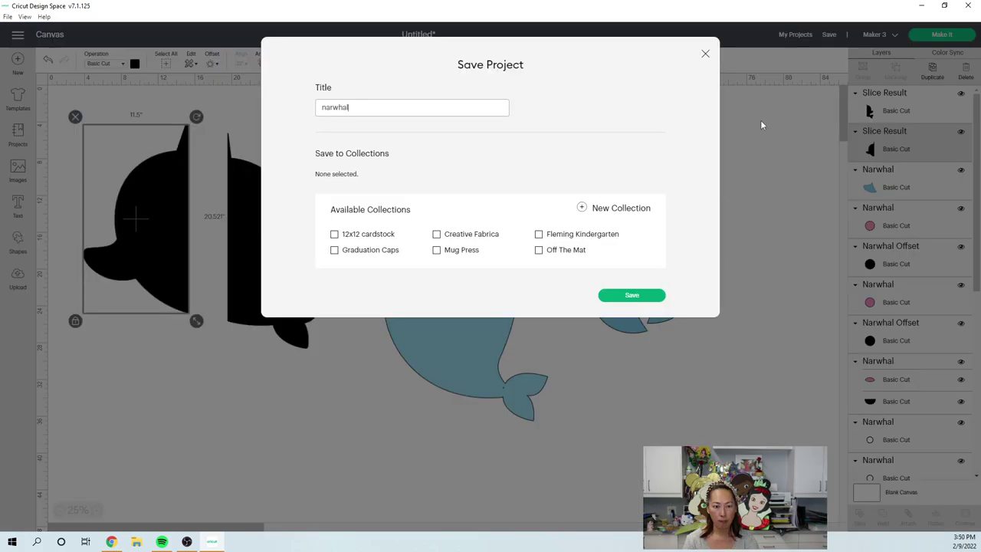
type("23 inches")
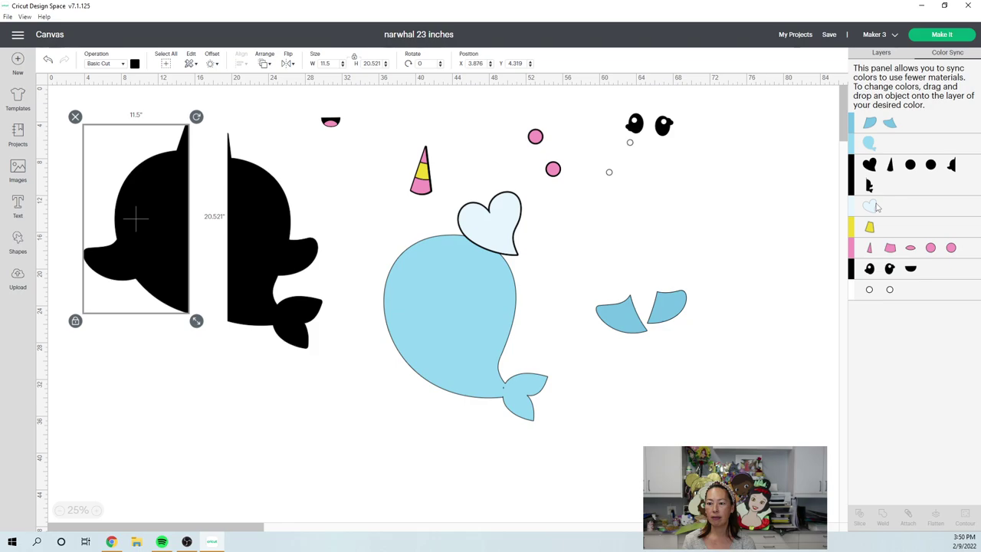
- In Color Sync, merge the eyes-and-mouth black into the main black colour
left_click_drag(877, 207, 889, 262)
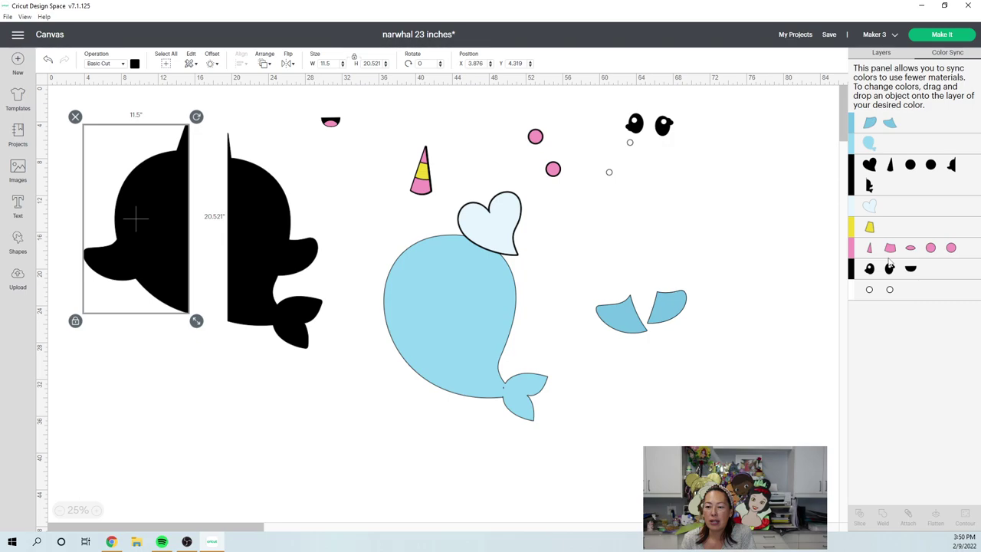
left_click_drag(889, 263, 889, 175)
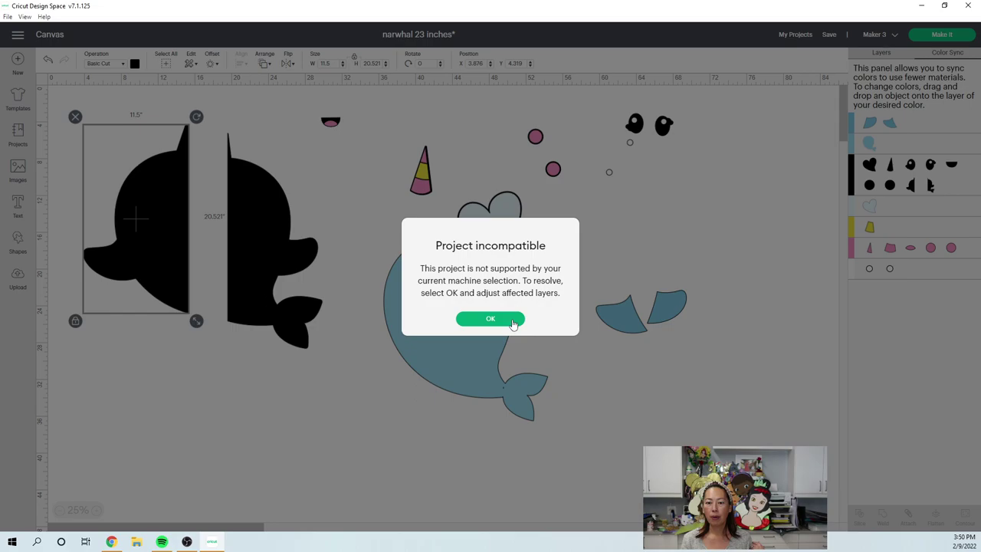
- Dismiss the project-incompatible warning and shift the light-blue narwhal body left and down
left_click(512, 322)
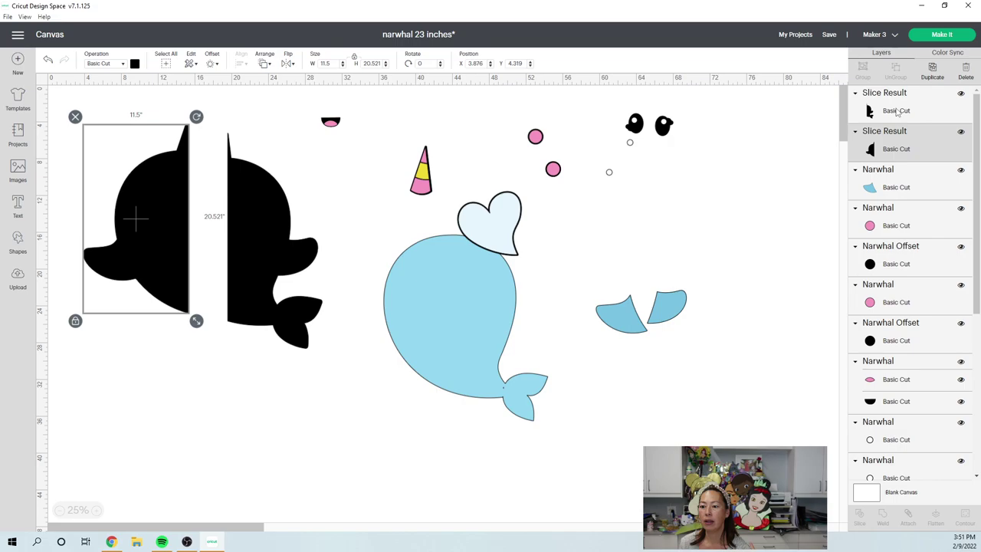
scroll(896, 112, "down", 5)
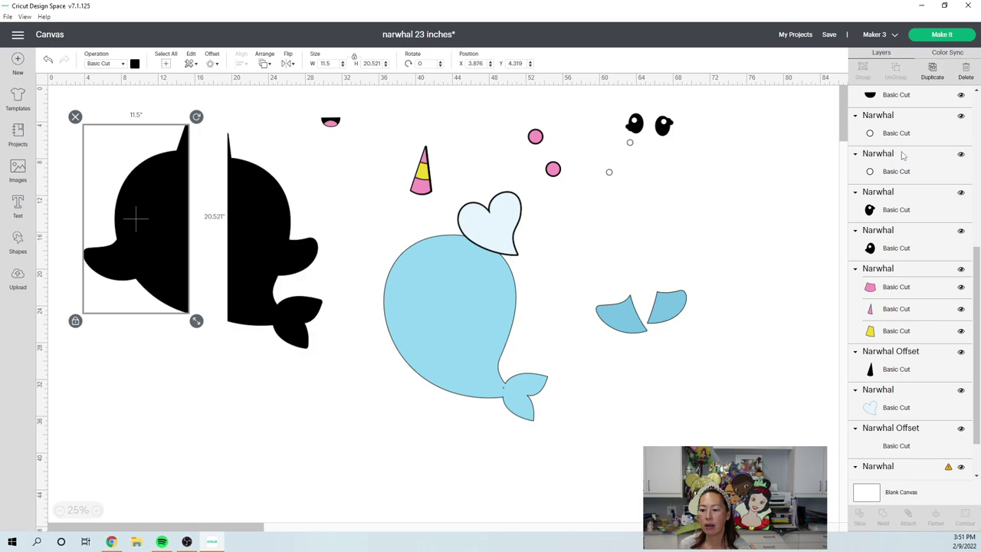
key("ctrl+z")
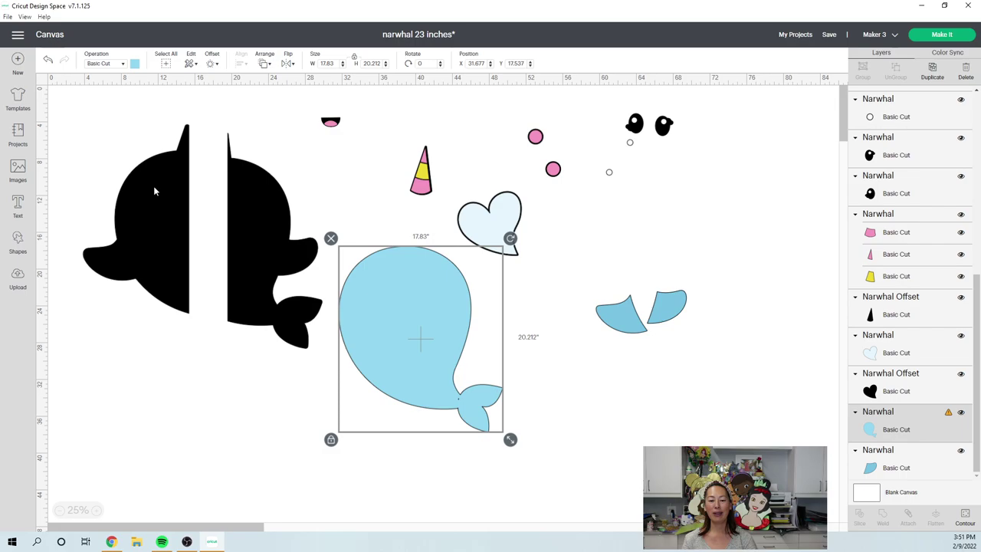
- Return the blue narwhal body onto its black outline, nudging it slightly right
left_click_drag(261, 244, 222, 242)
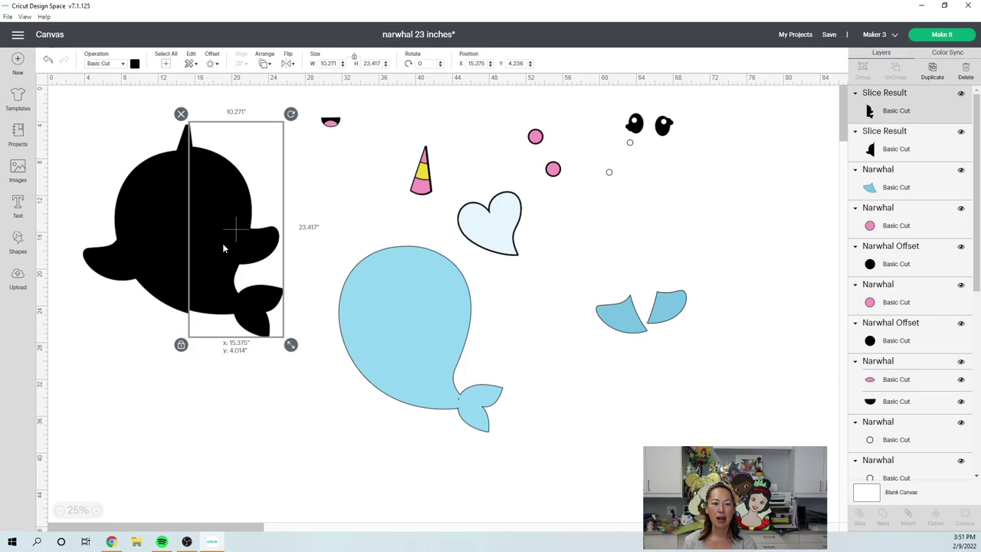
key("ctrl+z")
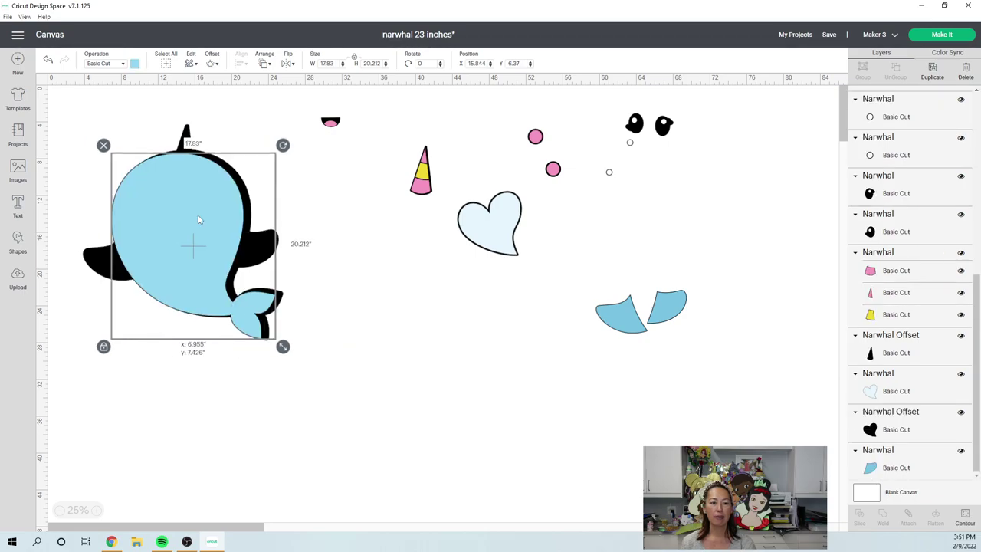
left_click_drag(197, 220, 201, 220)
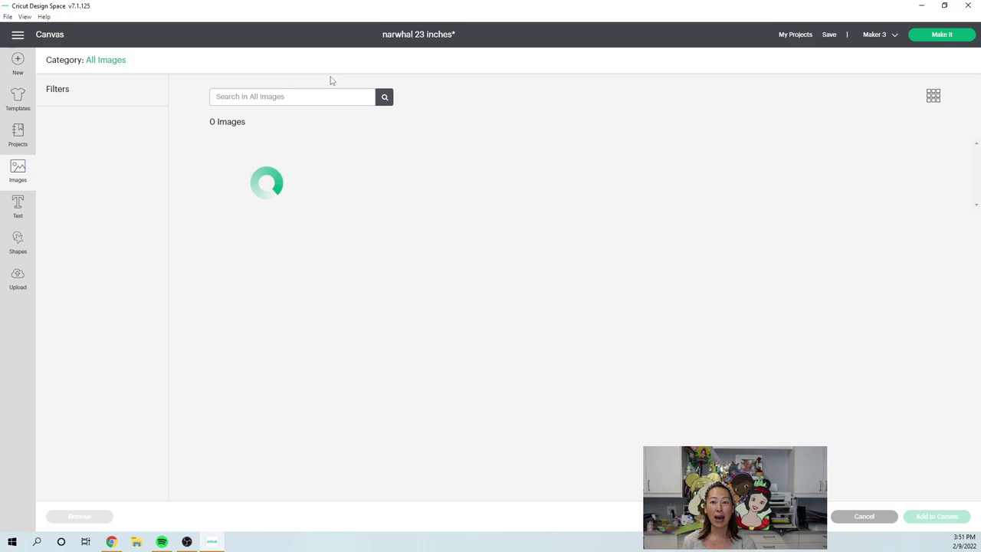
- Search the image library for 'baseball bat' and add the outlined bat image to the canvas
left_click(307, 96)
type("base")
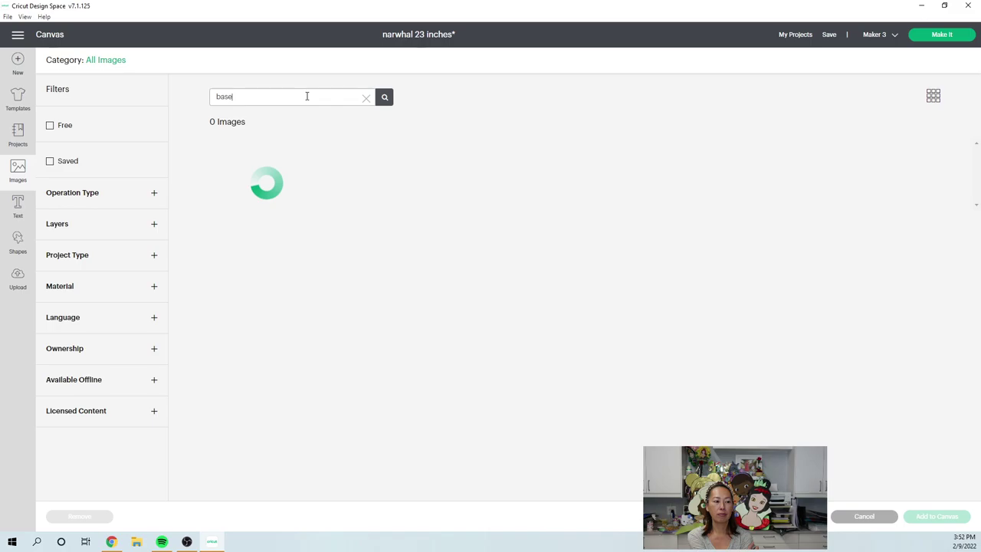
type("ball bat")
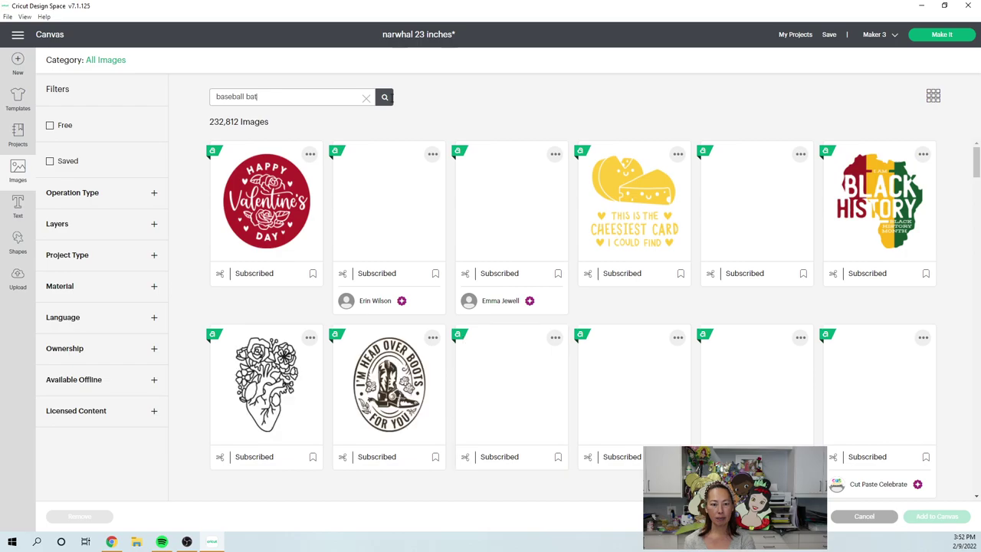
left_click(385, 97)
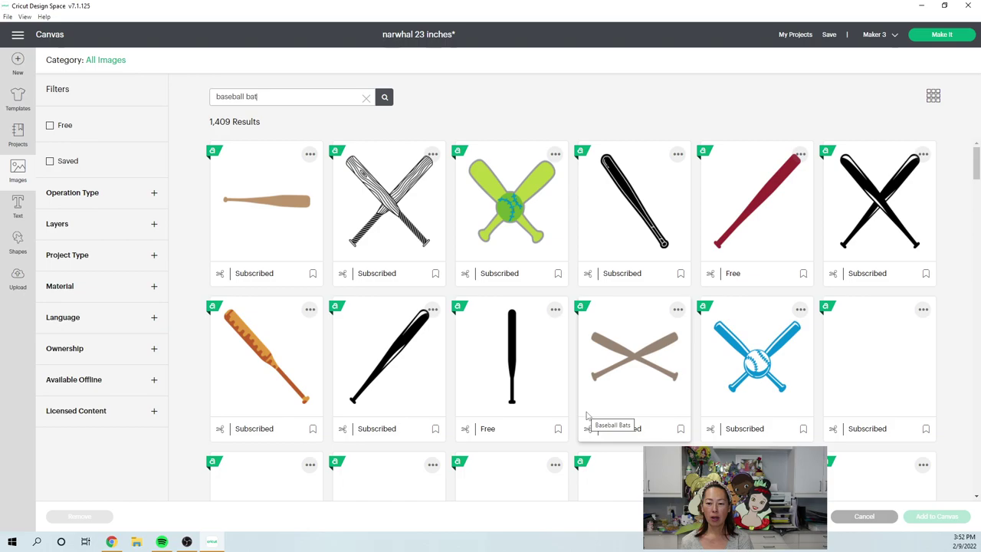
left_click(850, 318)
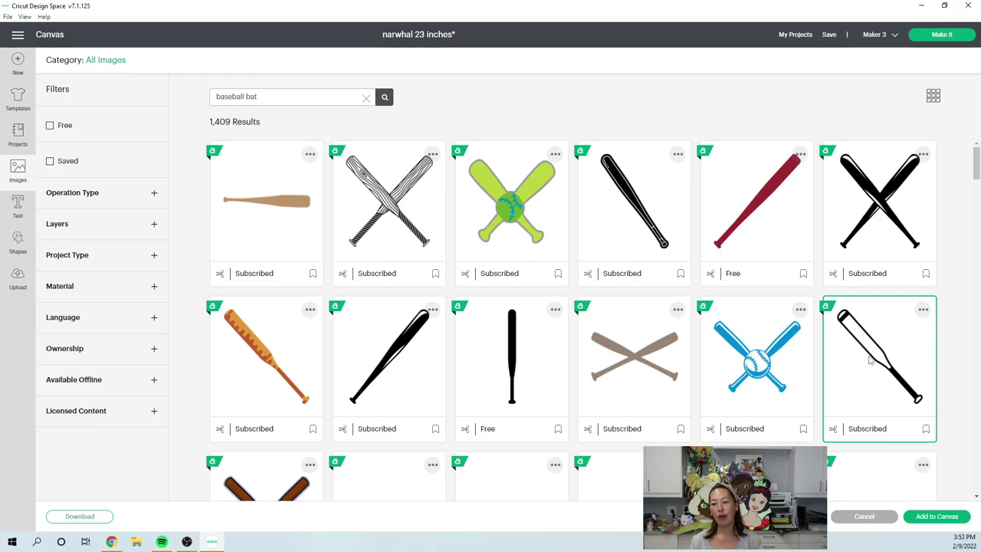
left_click(936, 515)
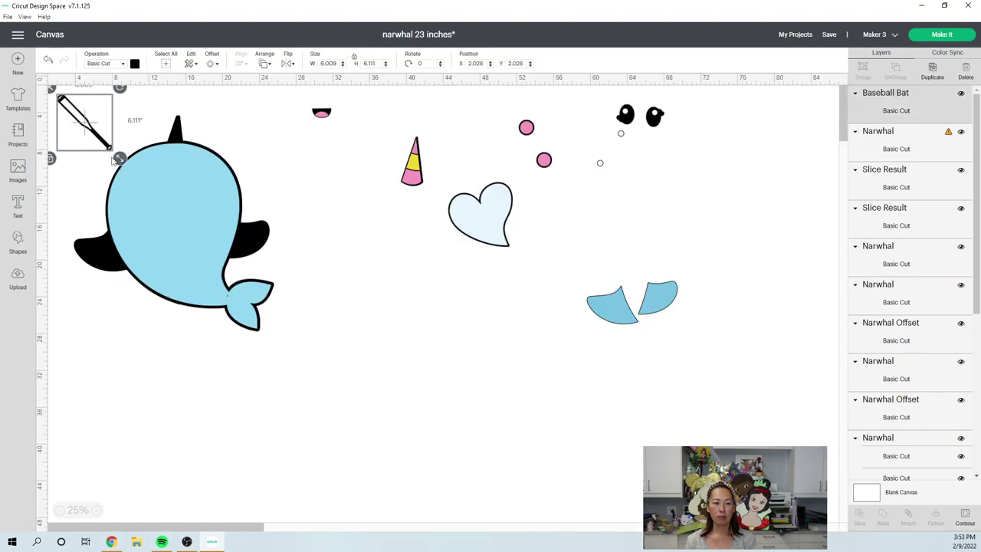
- Enlarge the baseball bat to about 15.9 × 16.2 in, rotate it horizontal beside the narwhal
left_click_drag(112, 159, 154, 245)
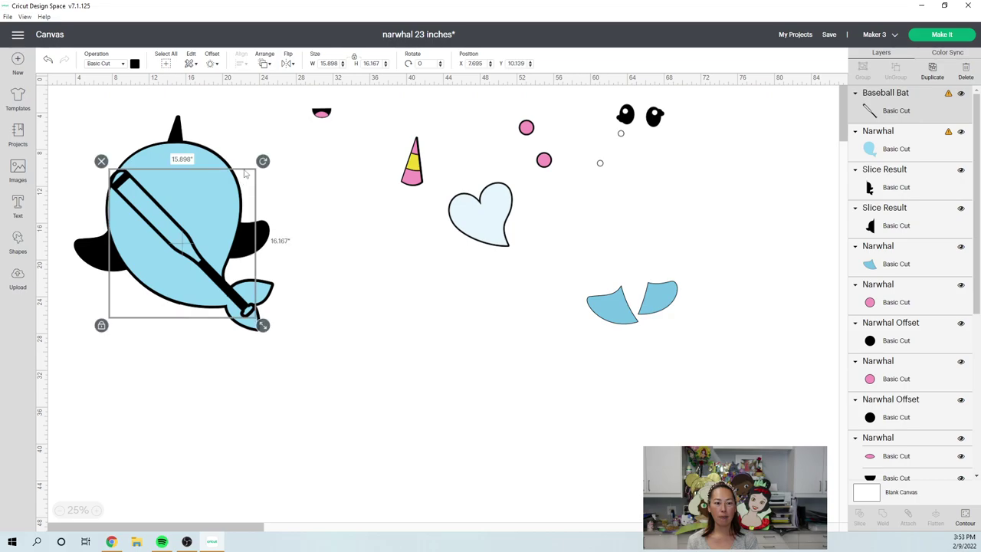
left_click_drag(263, 161, 229, 138)
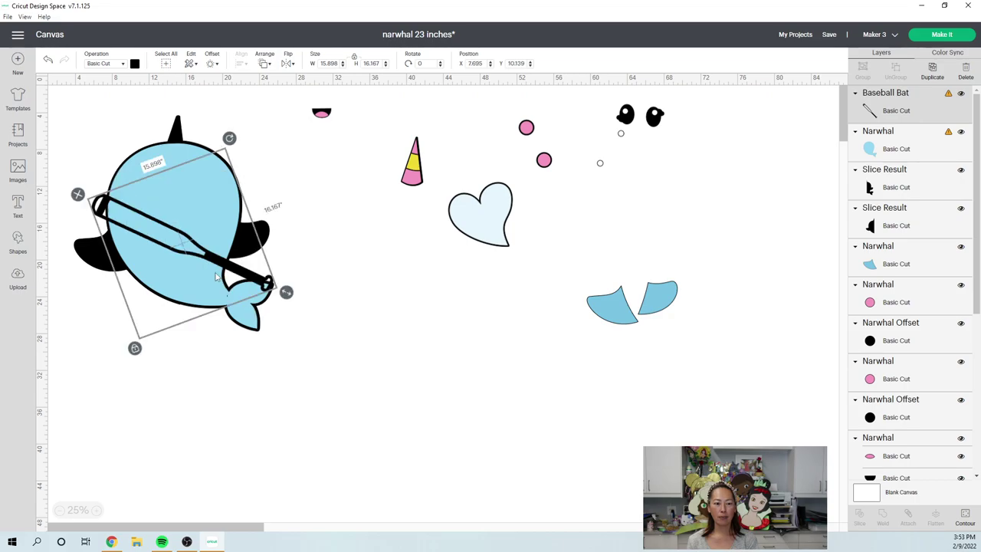
left_click_drag(217, 277, 222, 266)
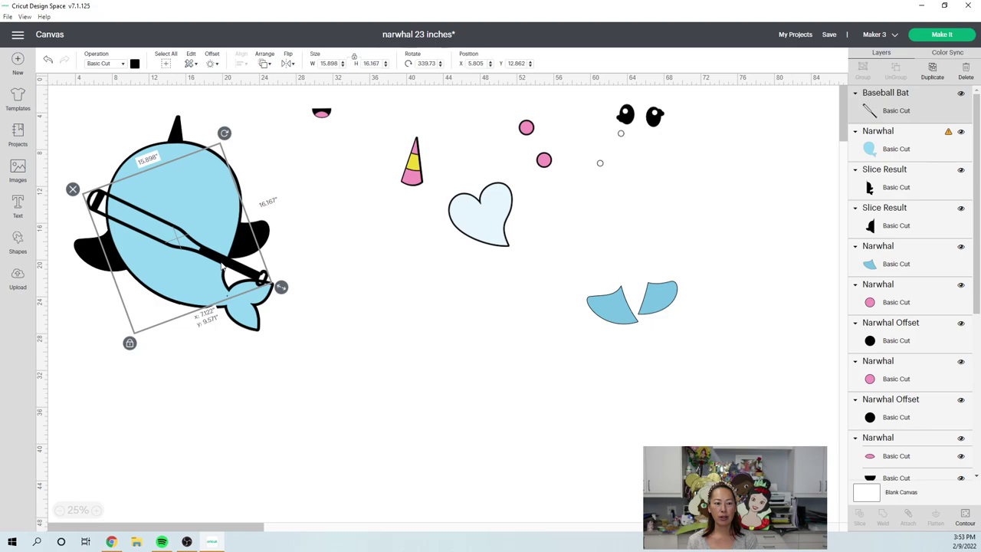
left_click_drag(223, 133, 182, 122)
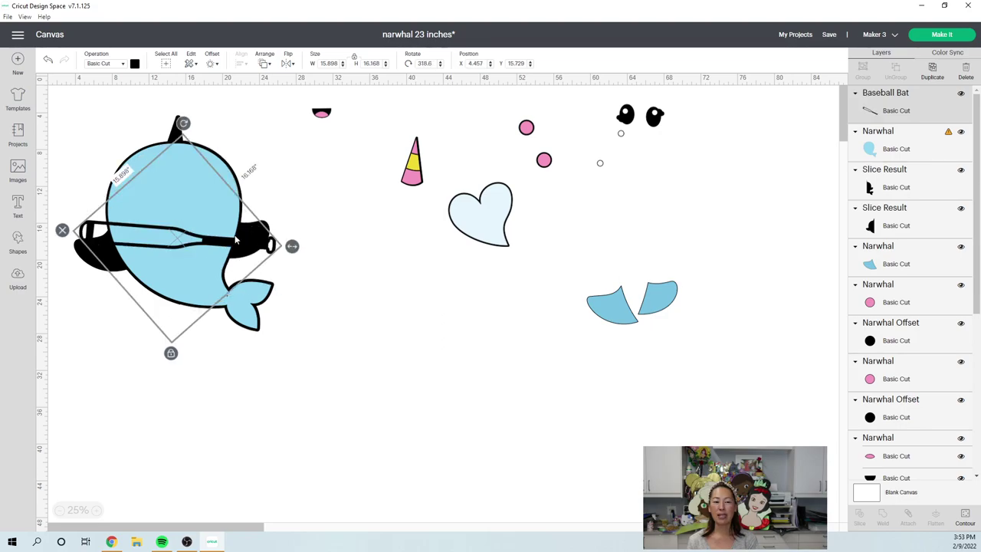
mouse_move(235, 241)
left_mouse_down()
mouse_move(243, 239)
mouse_move(232, 246)
left_mouse_up()
- Move the bat to the right of the narwhal, undoing an accidental tilt
left_click_drag(172, 237, 385, 302)
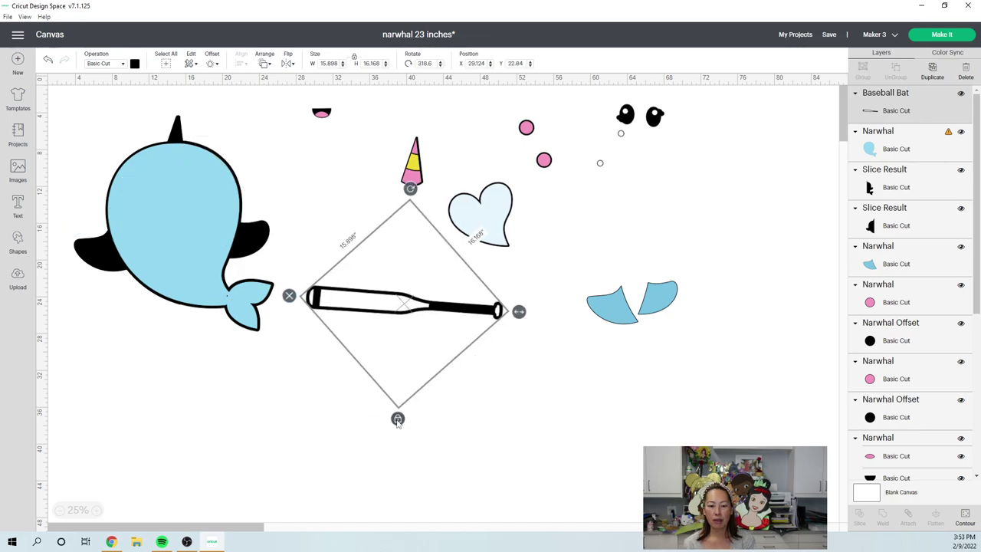
left_click(396, 324)
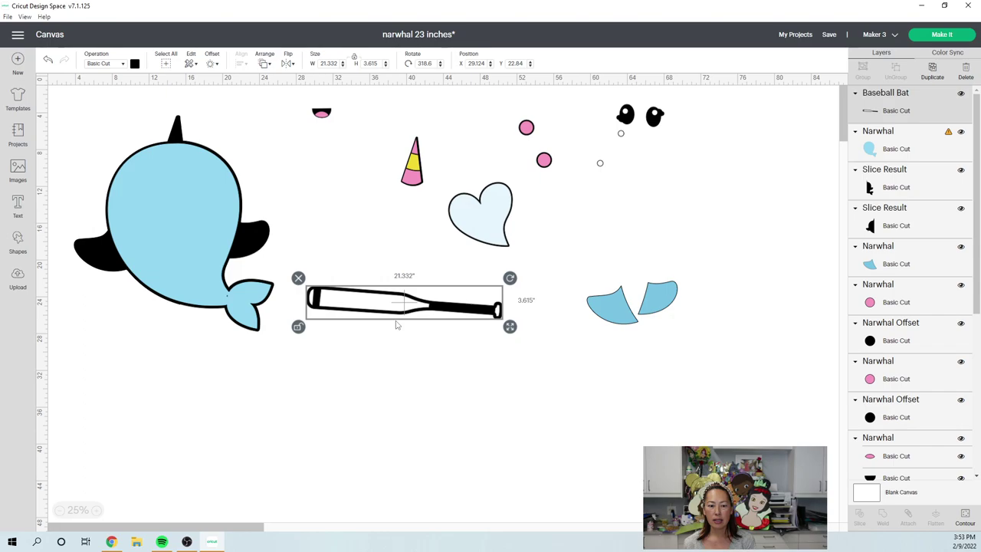
left_click_drag(509, 278, 505, 268)
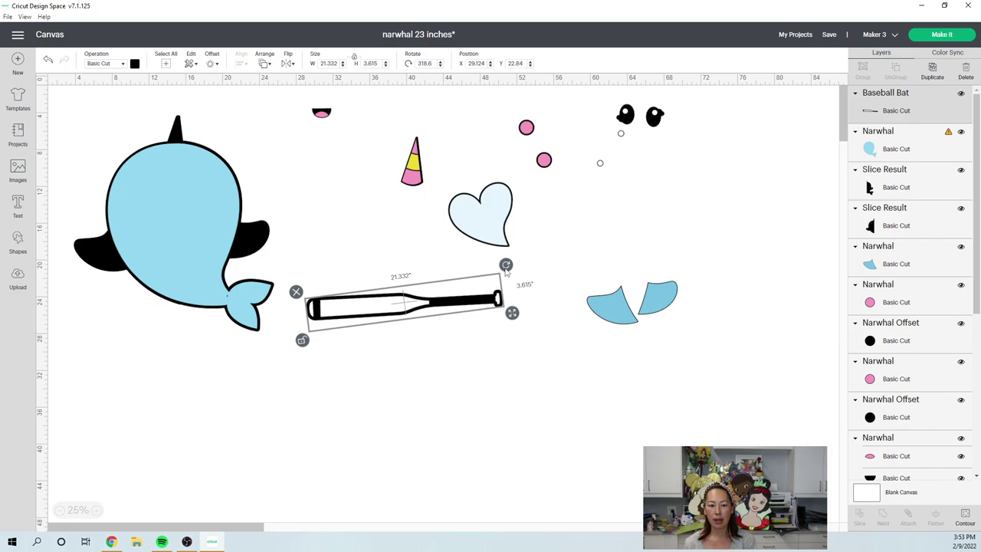
key("ctrl+z")
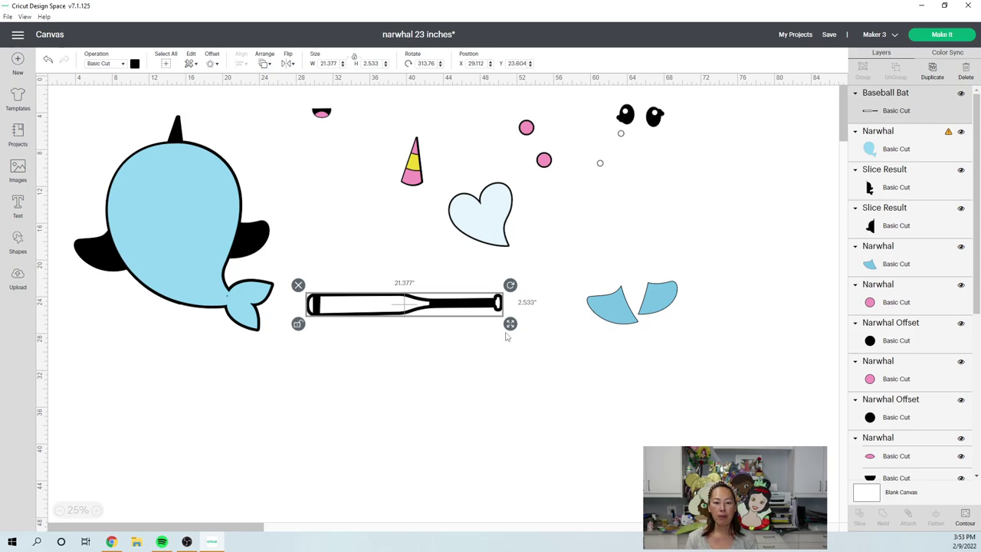
- Stretch the bat longer, checking and undoing trial lengths
left_click_drag(509, 323, 517, 324)
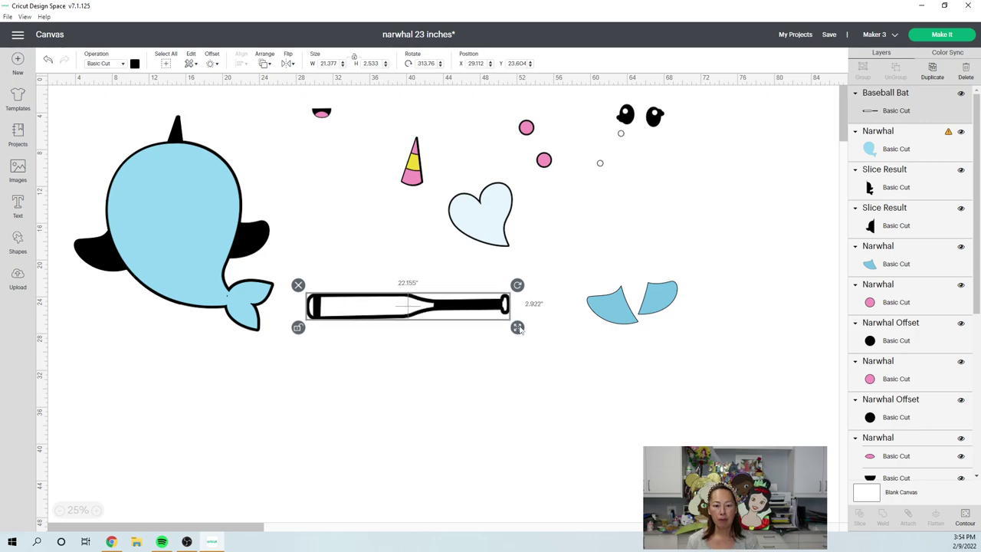
left_click(453, 241)
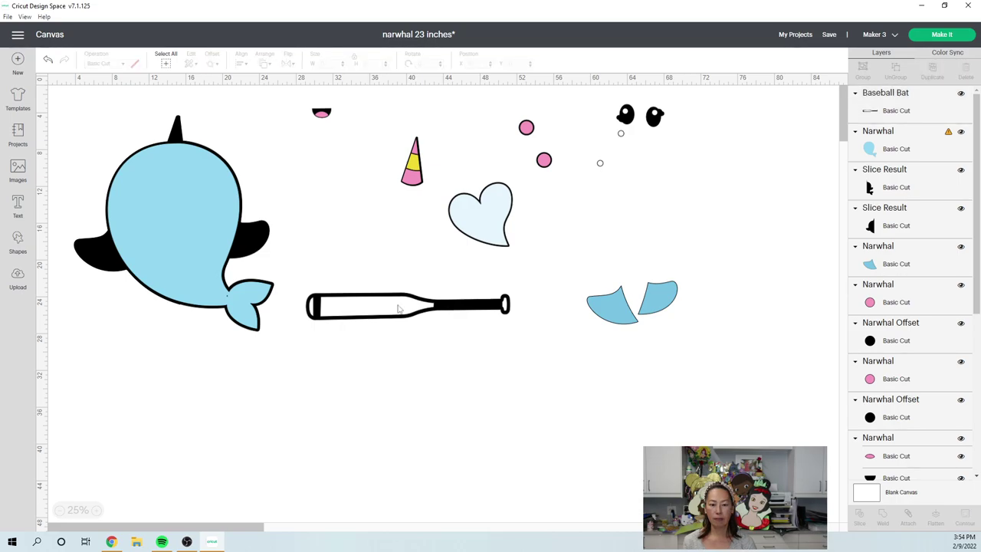
key("ctrl+z")
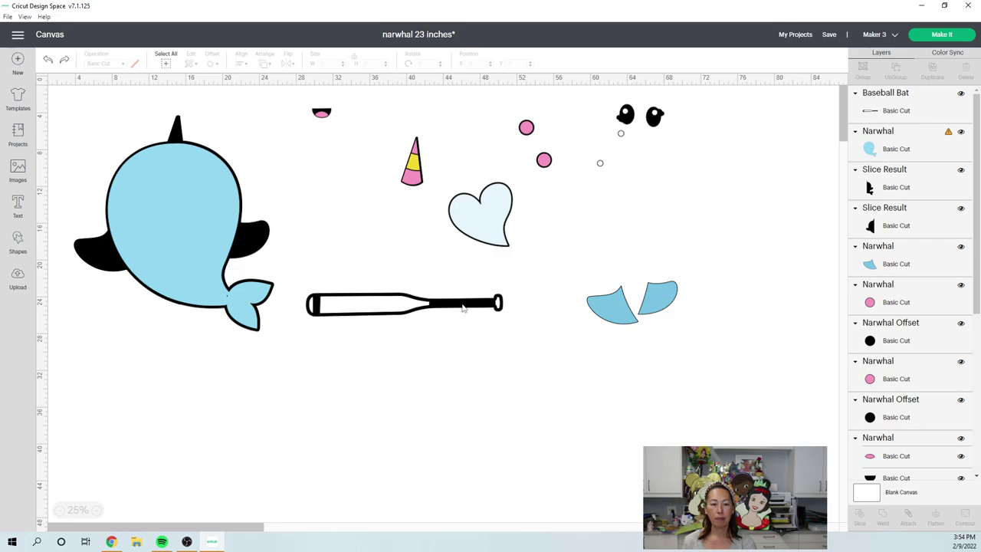
left_click(462, 308)
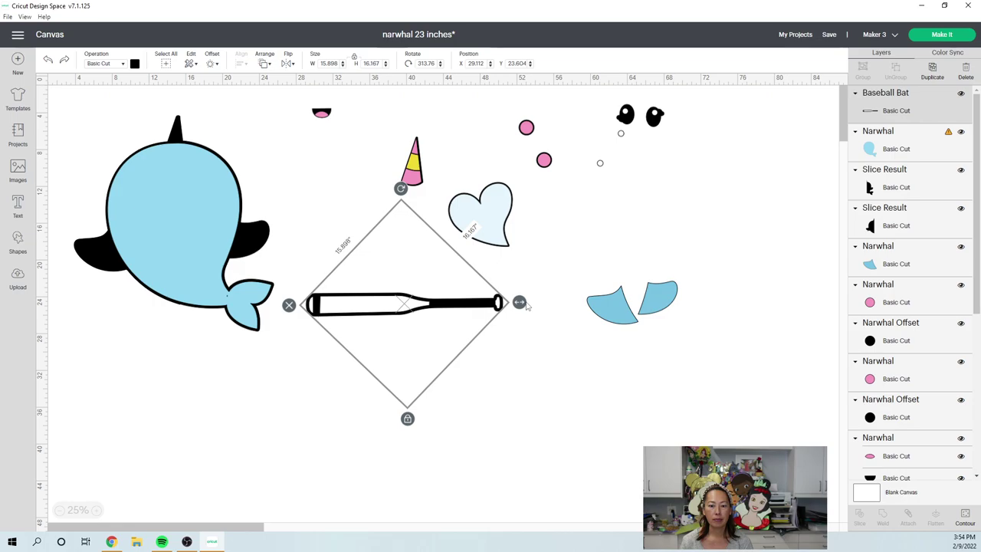
left_click_drag(526, 306, 548, 306)
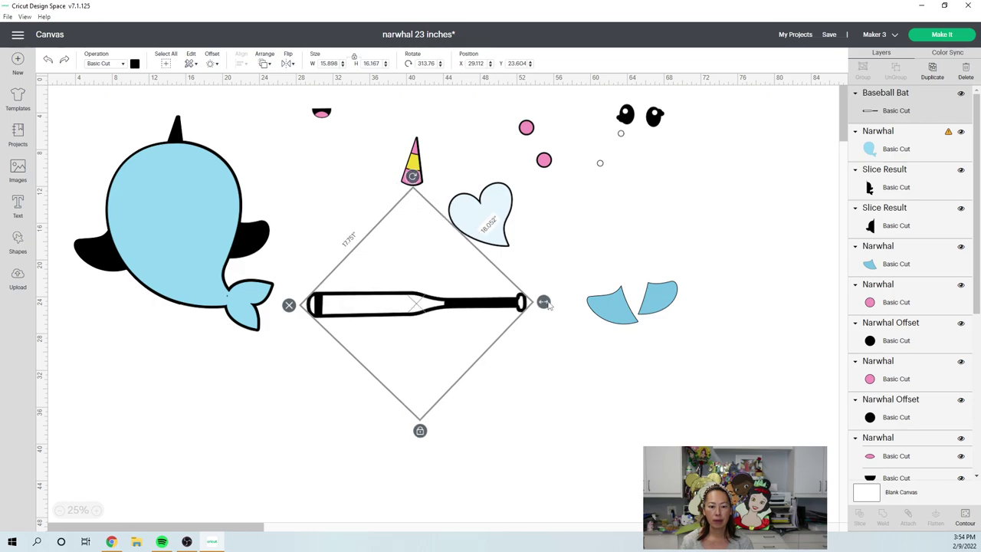
left_click(474, 346)
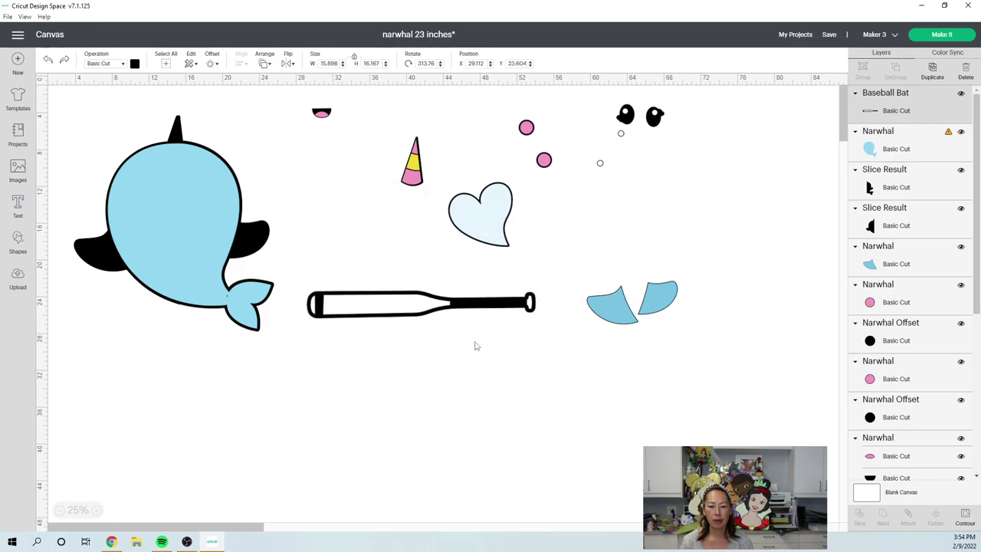
key("ctrl+z")
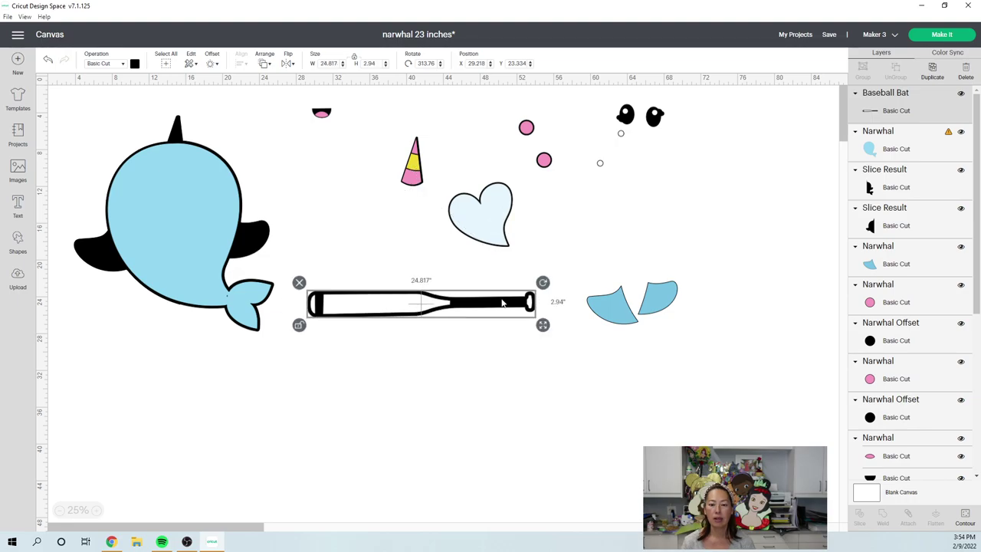
- Fine-tune the bat to about 22.4 × 2.654 in and toggle proportional scaling
left_click(299, 326)
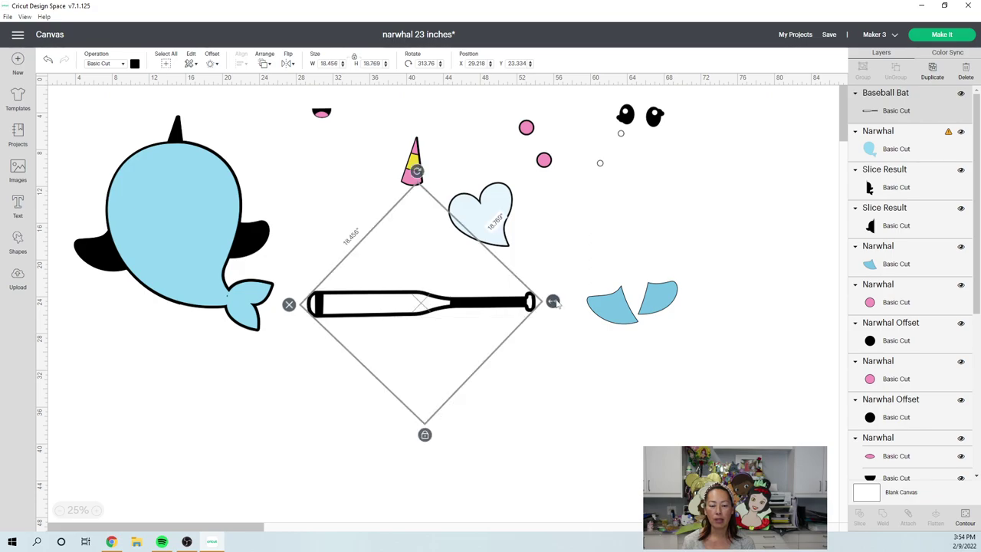
left_click_drag(553, 302, 529, 305)
left_click(518, 365)
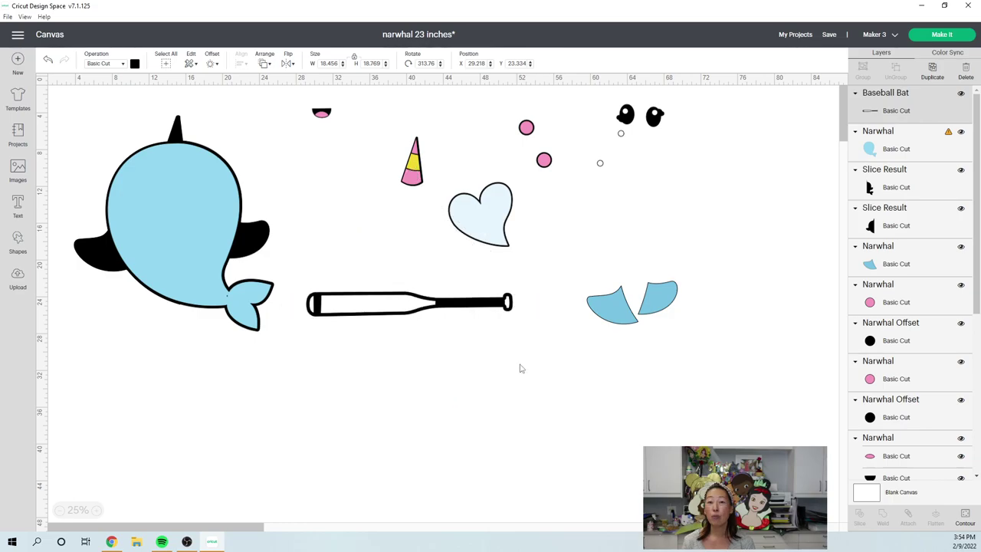
left_click(472, 342)
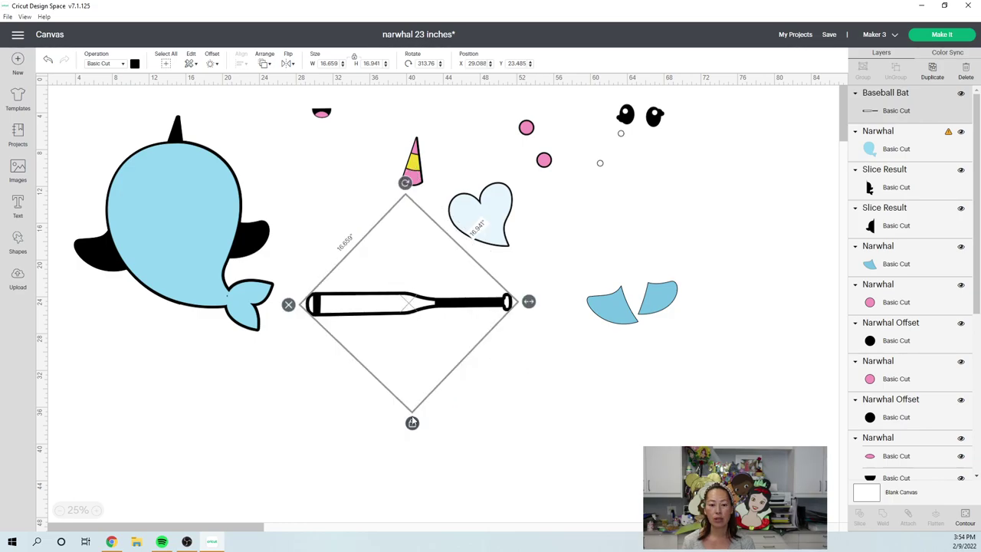
left_click(412, 420)
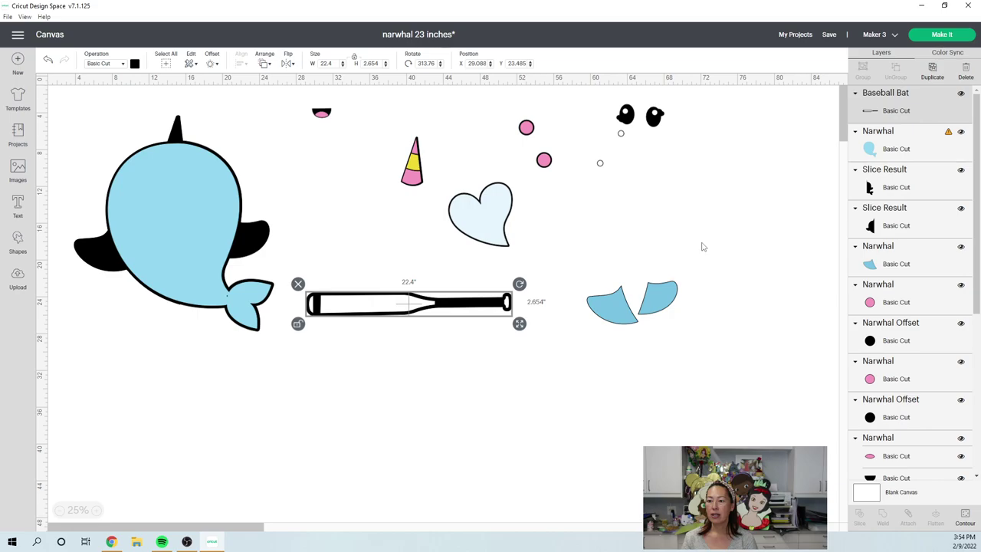
- Duplicate the baseball bat and drag the copy below the original
left_click(933, 71)
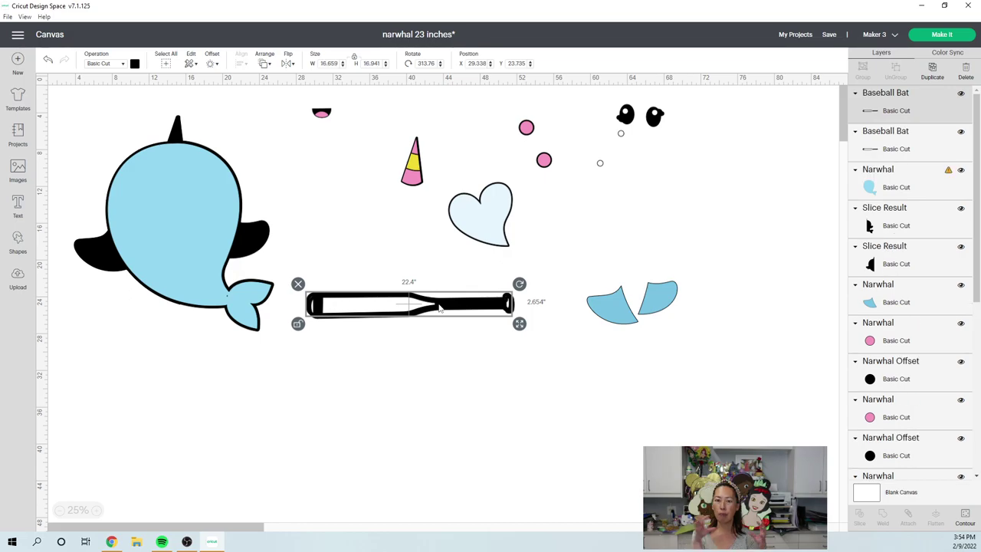
left_click(439, 307)
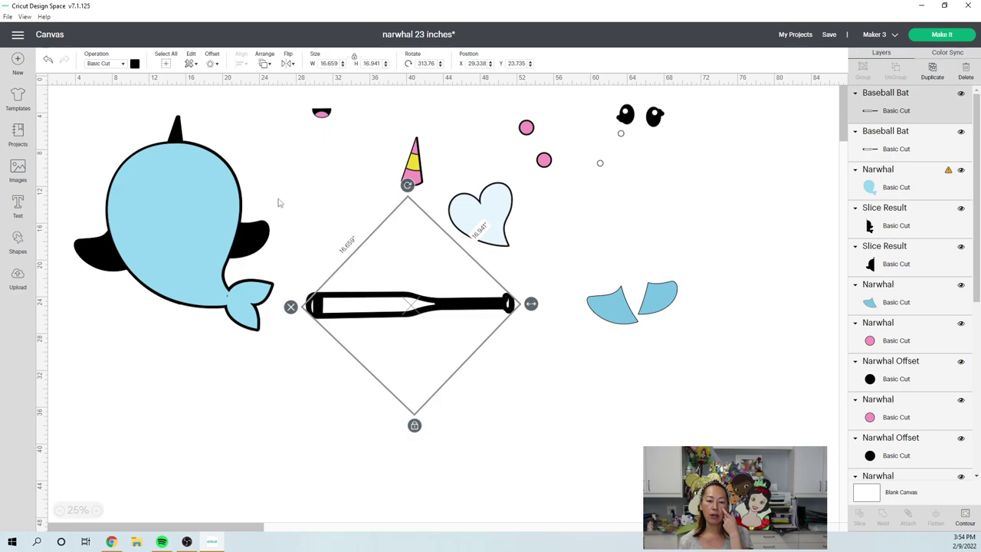
left_click_drag(407, 316, 406, 361)
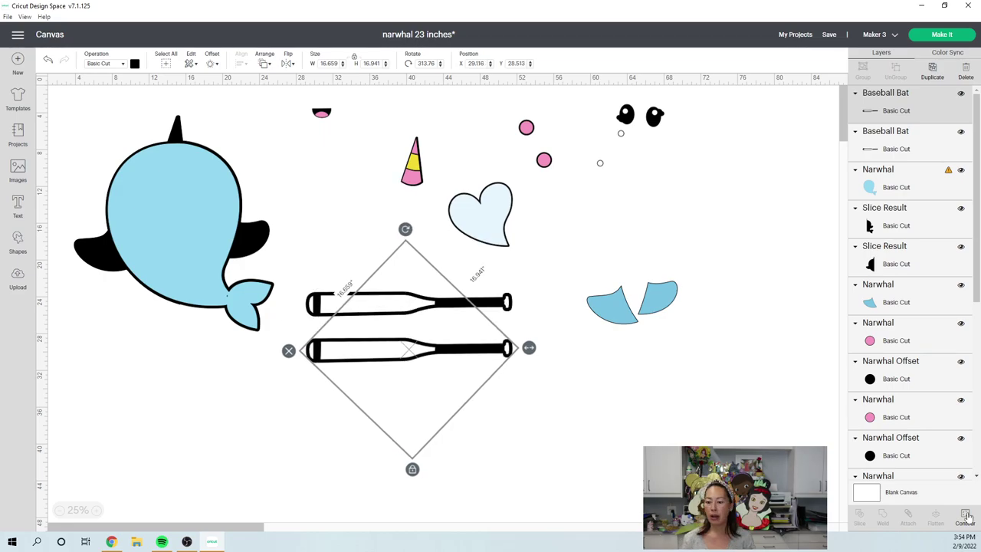
- Hide the copy's outer contour so only its solid black inner pieces remain, then reselect them
left_click(964, 515)
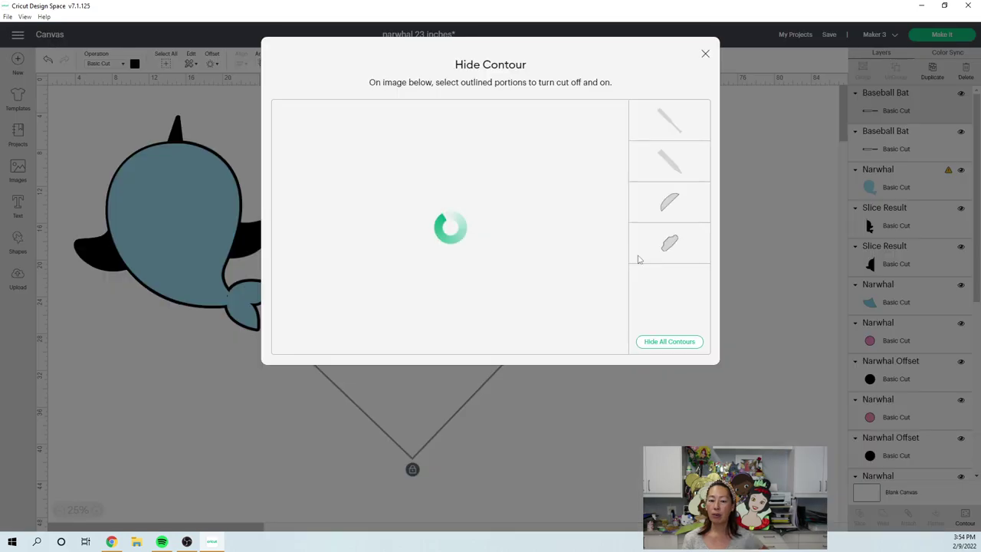
left_click(705, 54)
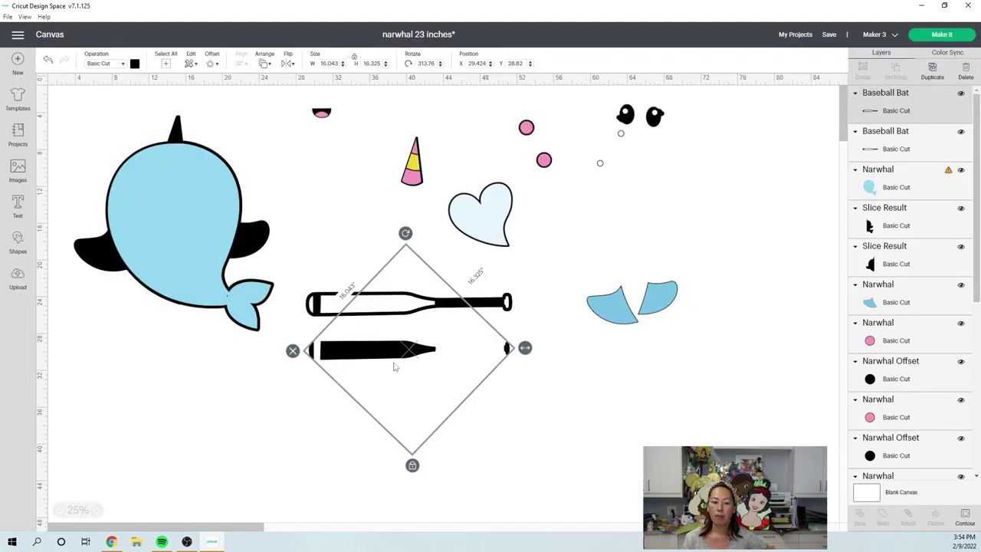
left_click(483, 396)
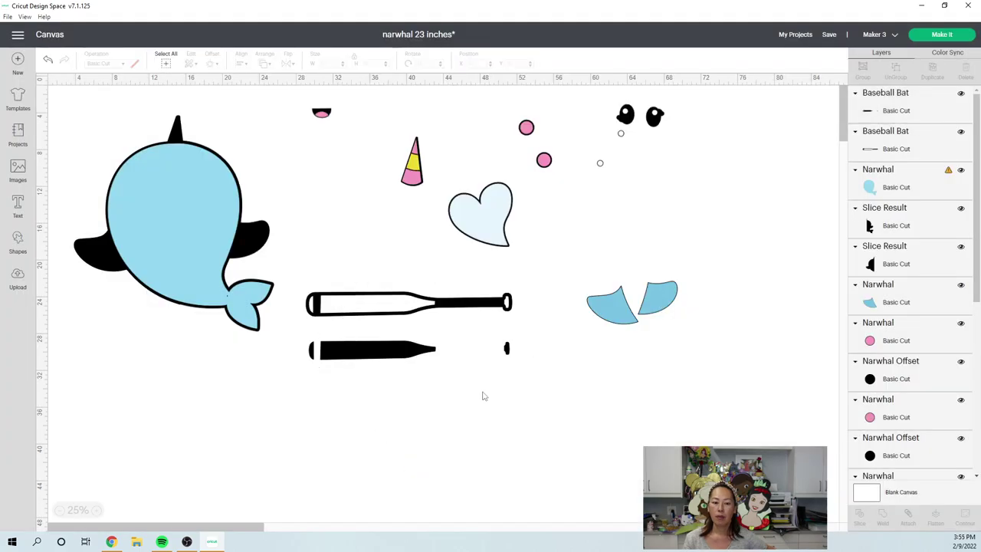
left_click(400, 351)
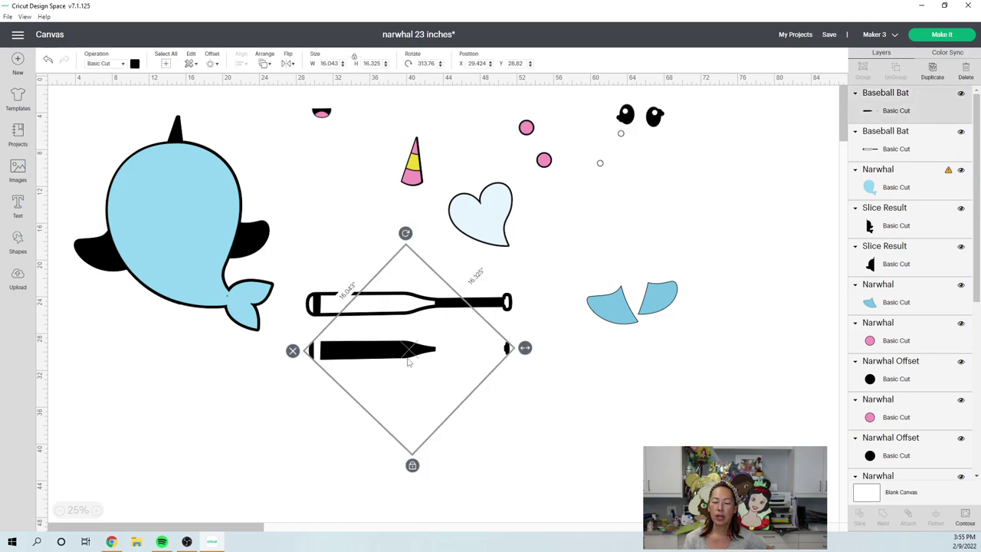
- Make two more copies of the lower bat, hide all but the knob on one, and move the knob under the heart
left_click(932, 69)
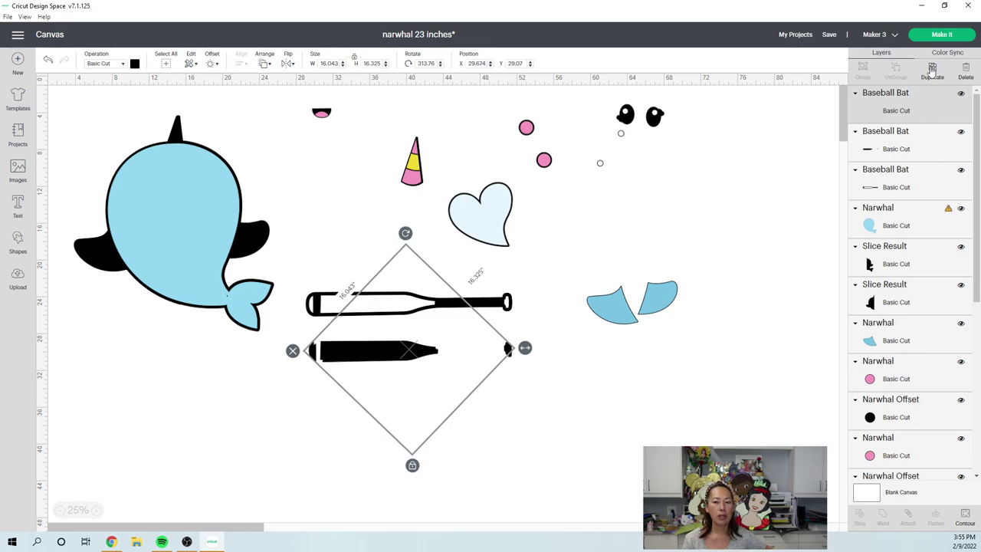
left_click(932, 69)
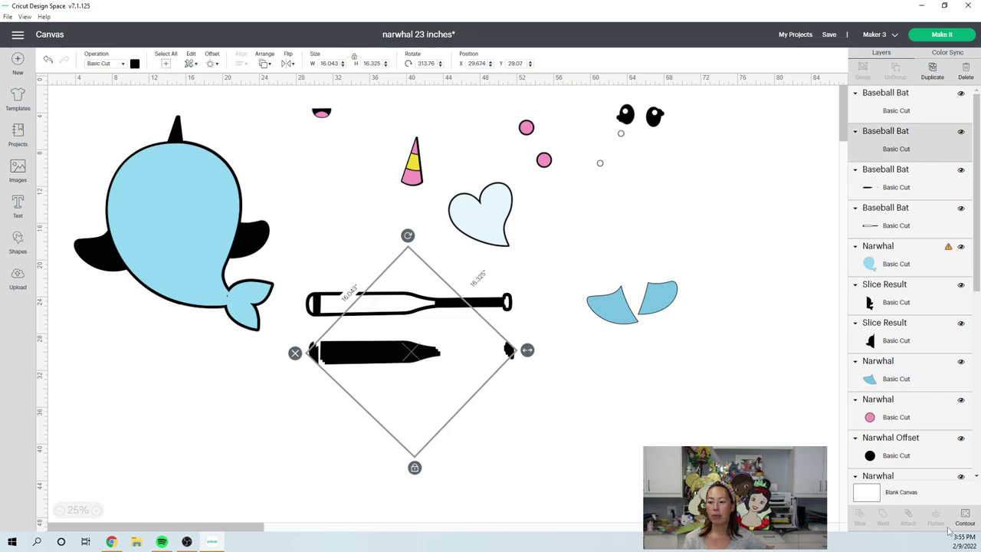
left_click(963, 516)
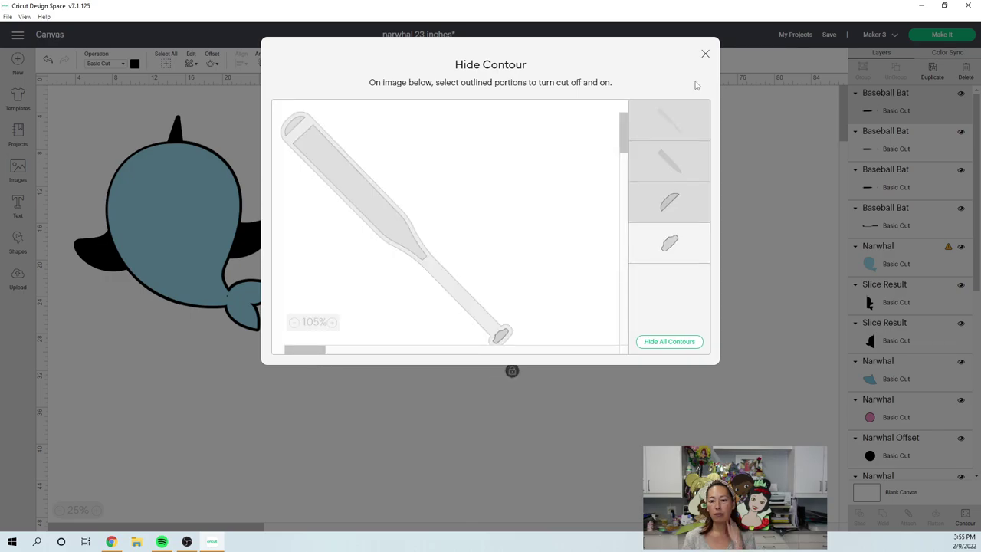
left_click(705, 53)
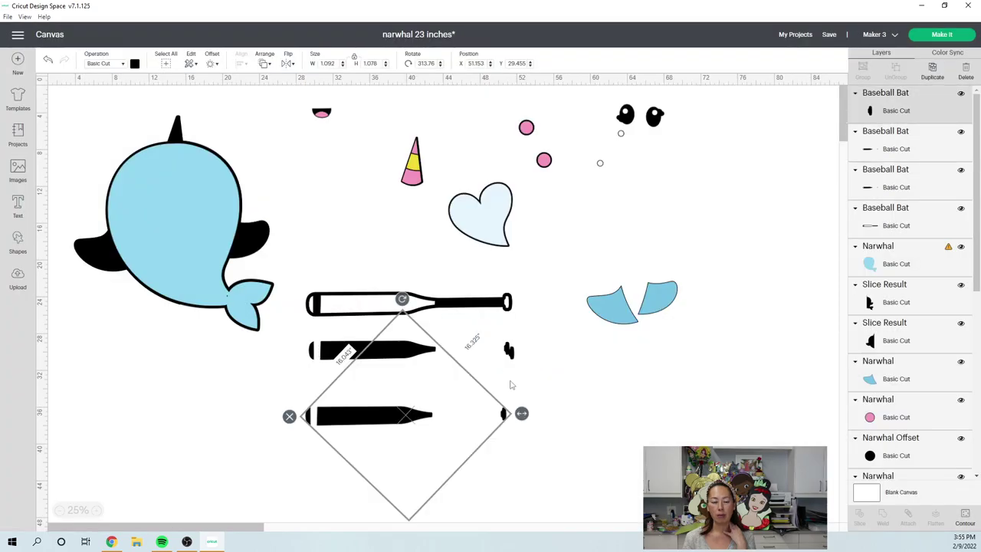
left_click_drag(512, 385, 518, 299)
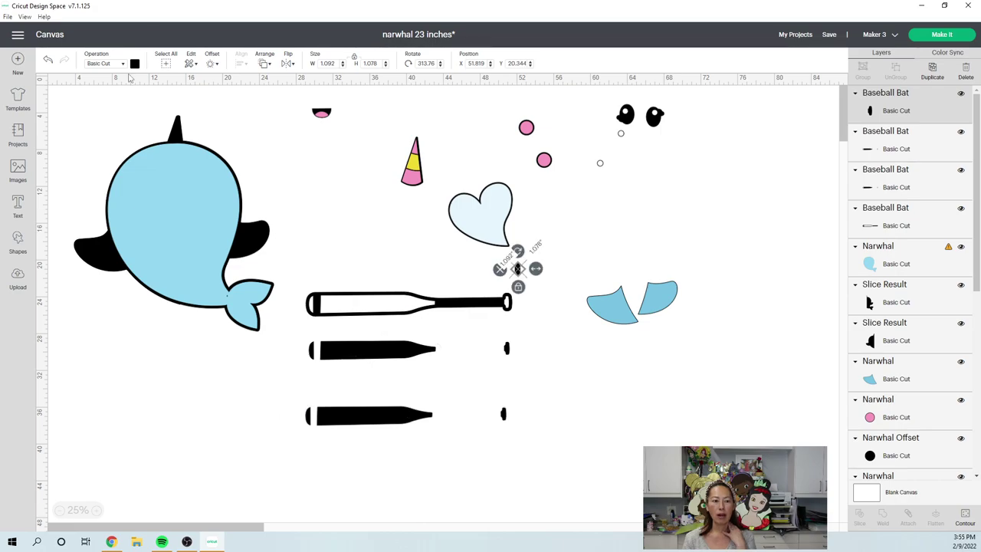
- Colour the knob, end cap and long inner piece white, and hide all contours on the original bat
left_click(134, 64)
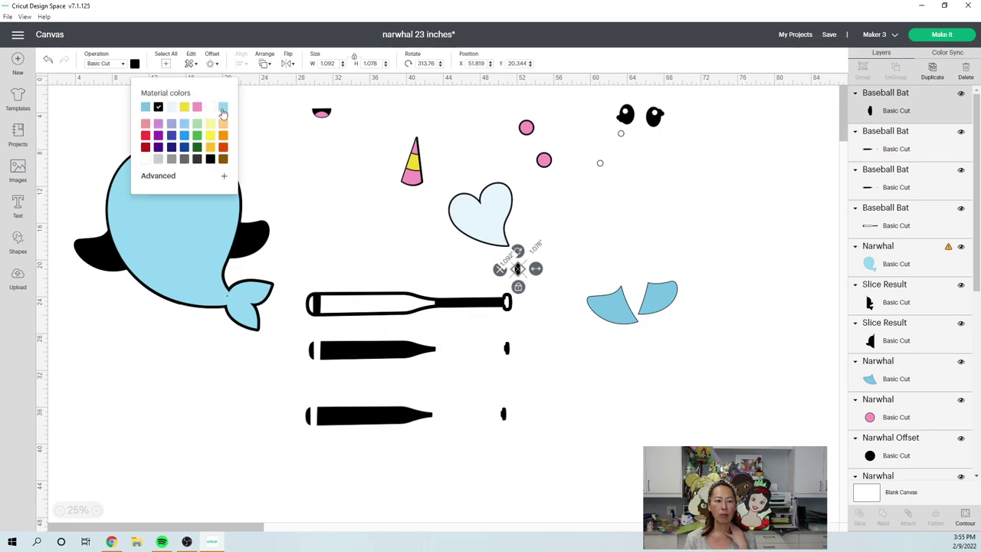
left_click(360, 355)
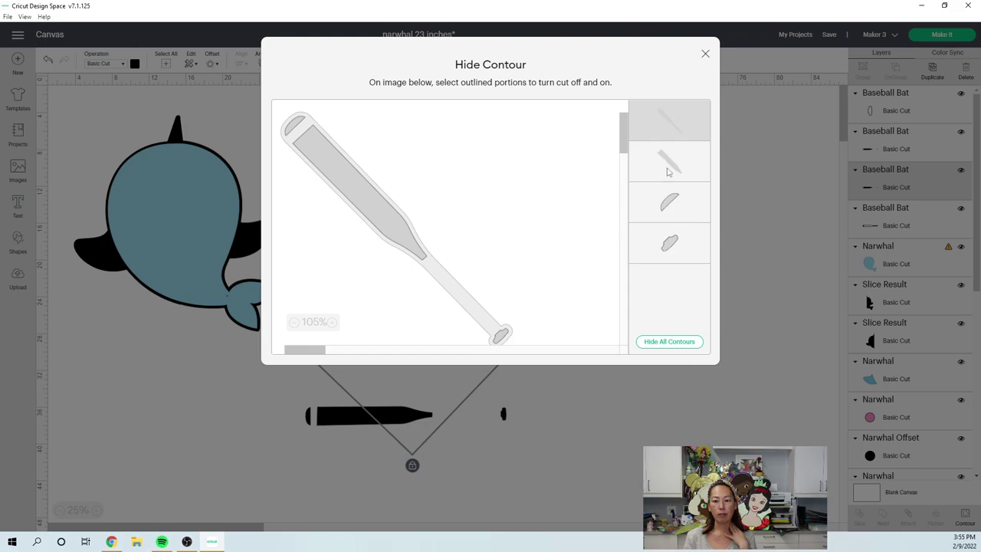
left_click(331, 354)
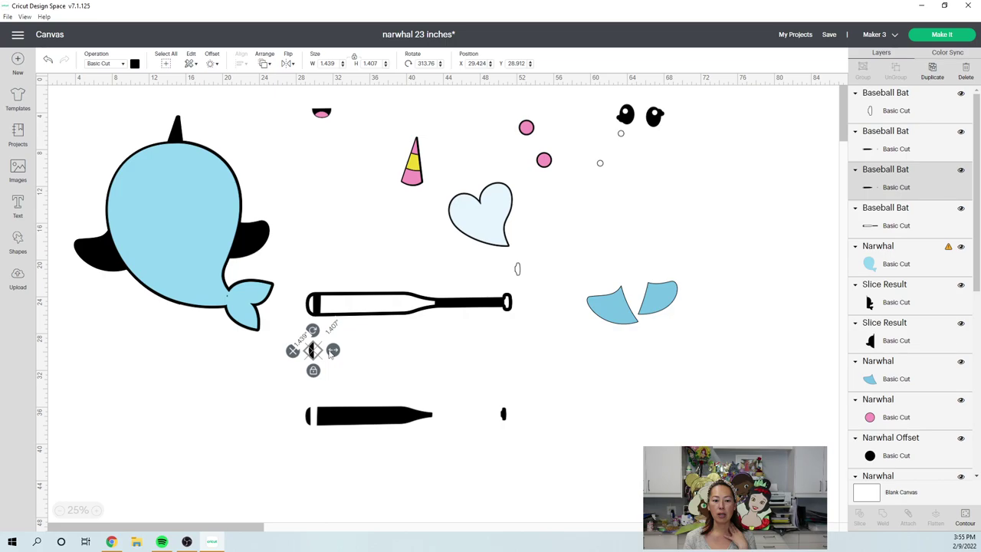
left_click(134, 64)
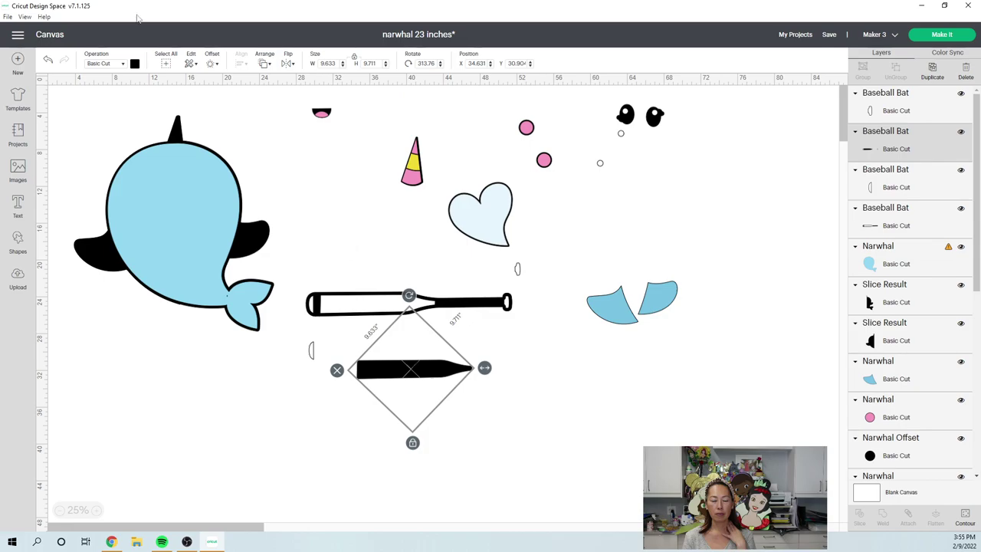
left_click(135, 63)
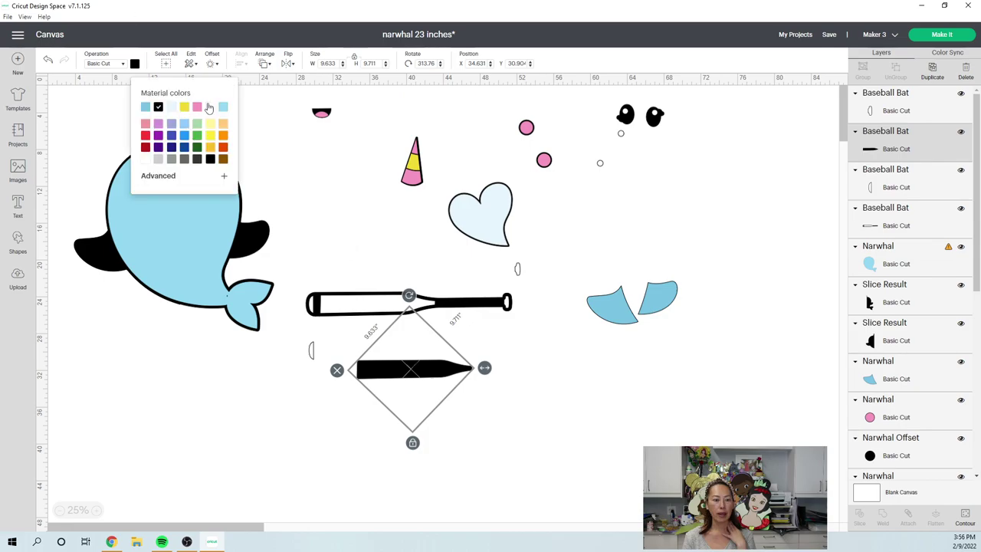
left_click(469, 303)
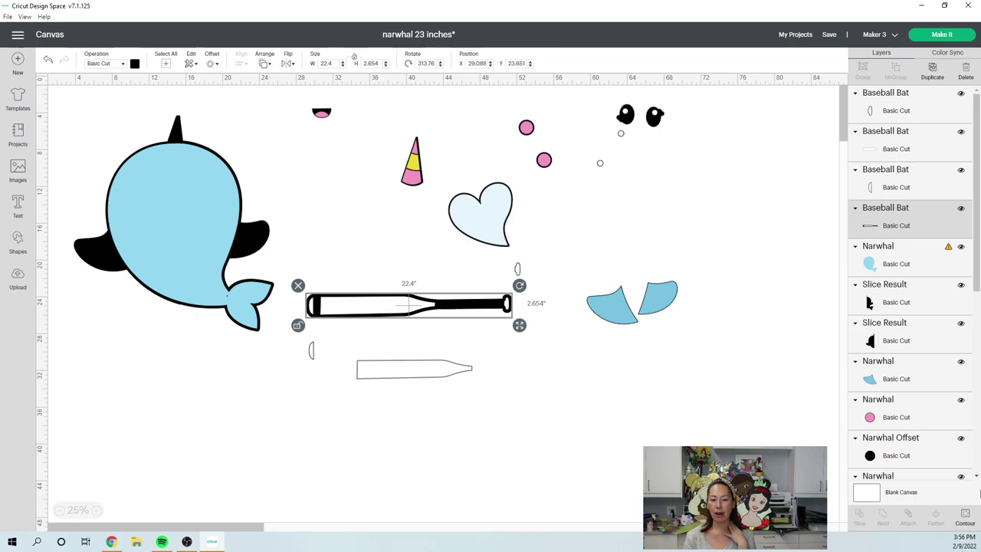
left_click(964, 518)
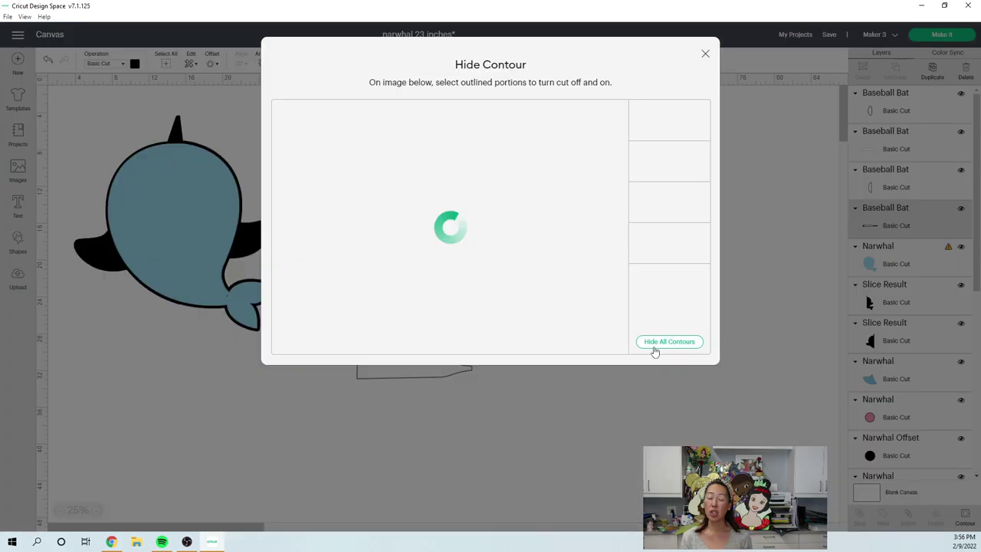
left_click(429, 375)
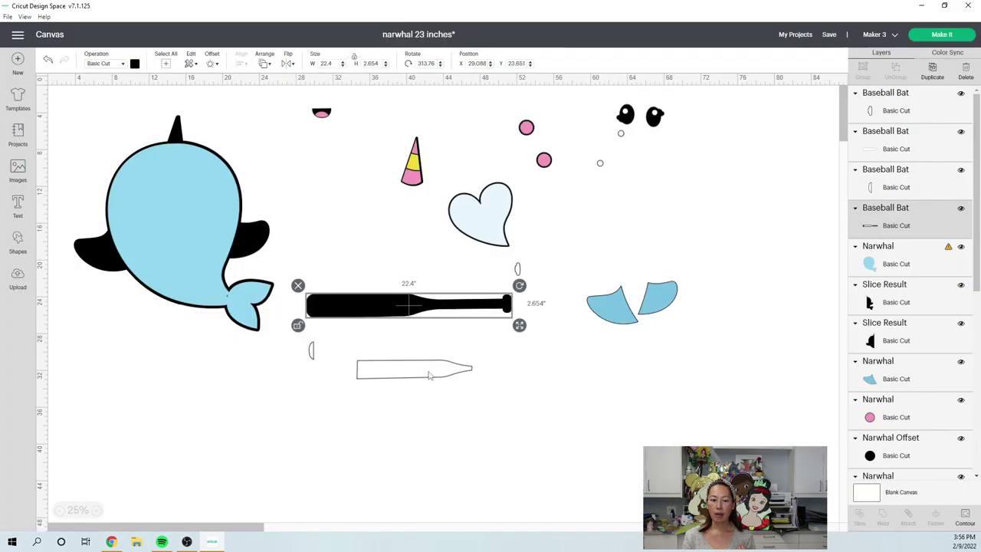
- Place the white inner piece, end cap and knob onto the black bat, then select the white barrel
left_click_drag(429, 376, 387, 314)
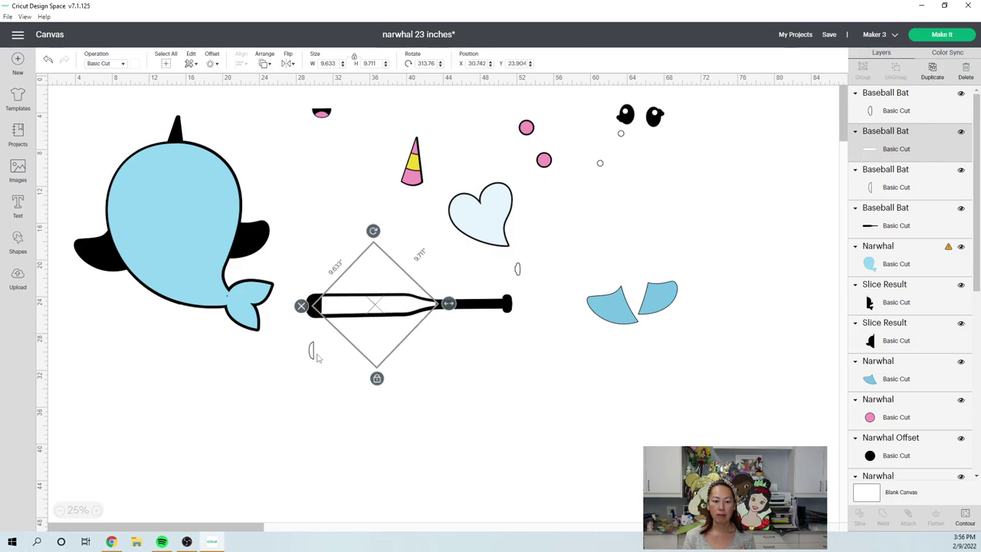
left_click_drag(314, 354, 318, 309)
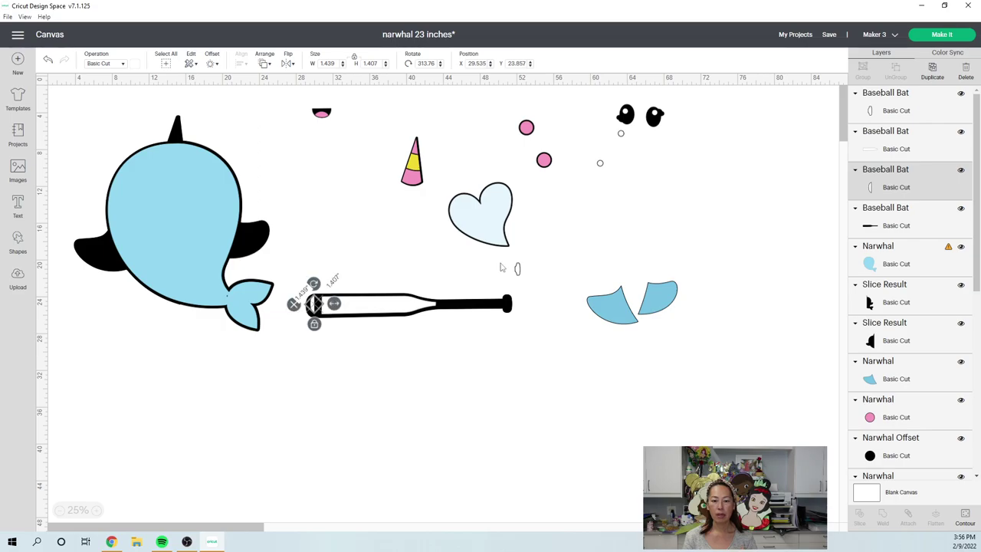
left_click_drag(517, 268, 507, 301)
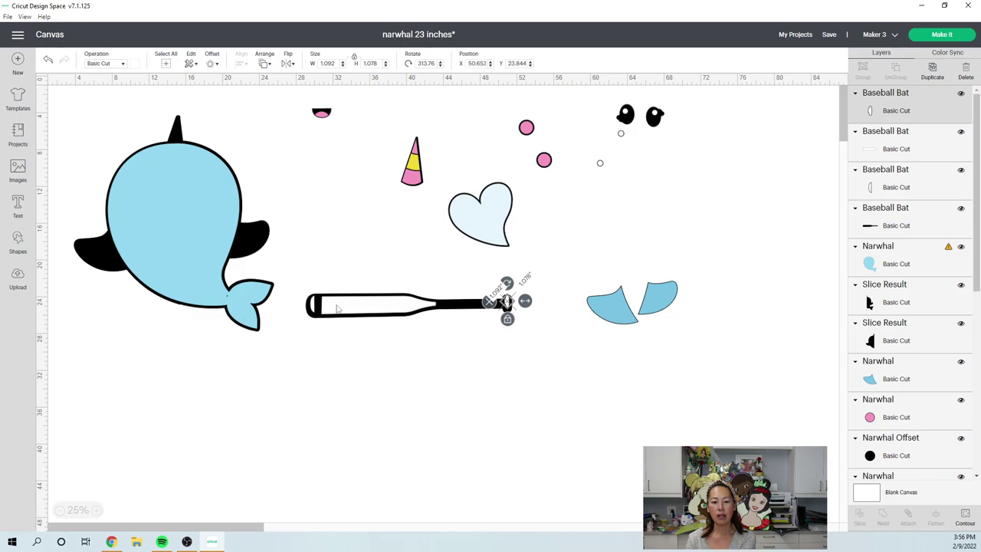
left_click(44, 221)
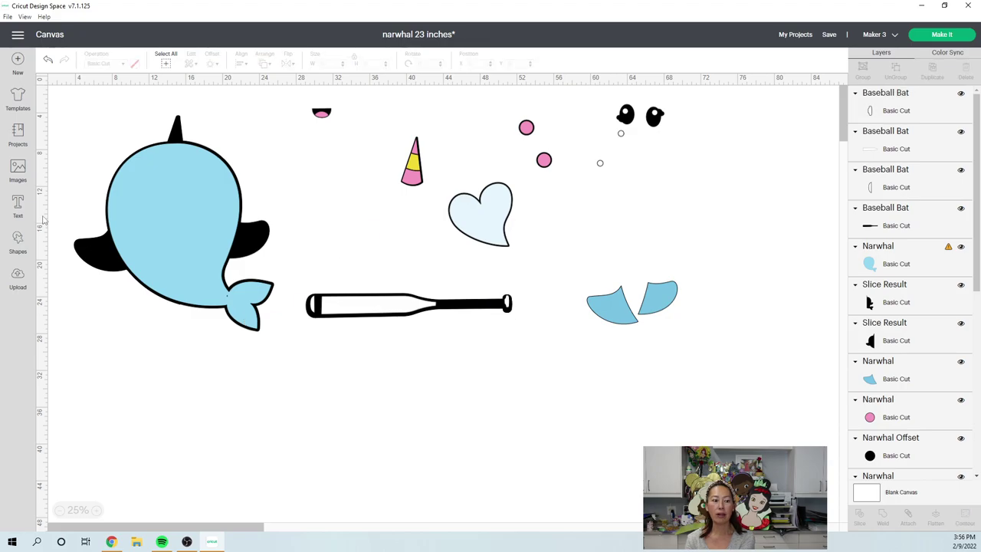
left_click(368, 305)
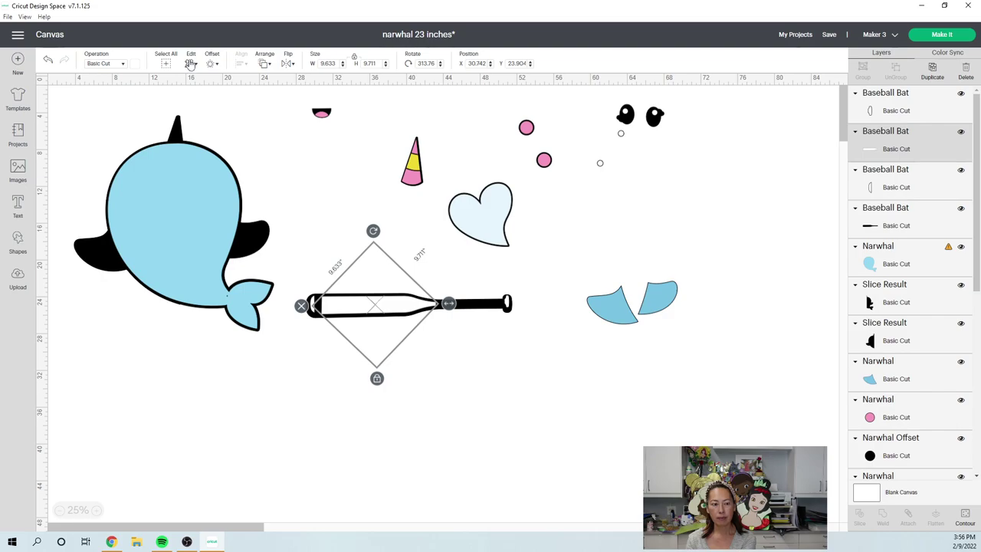
left_click(376, 378)
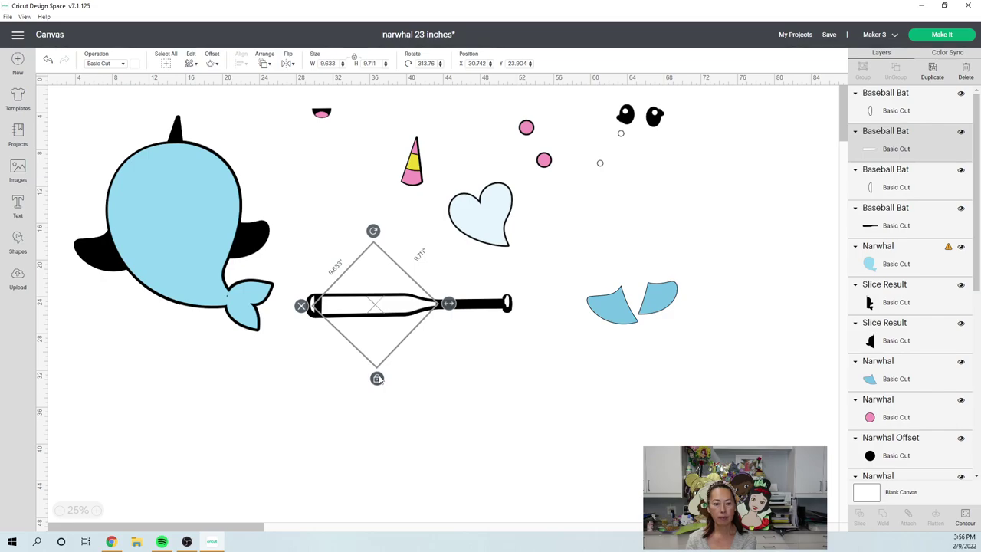
- Add the text 'narwhals' in the Varsity Regular font, trimming off stray letters
left_click(20, 205)
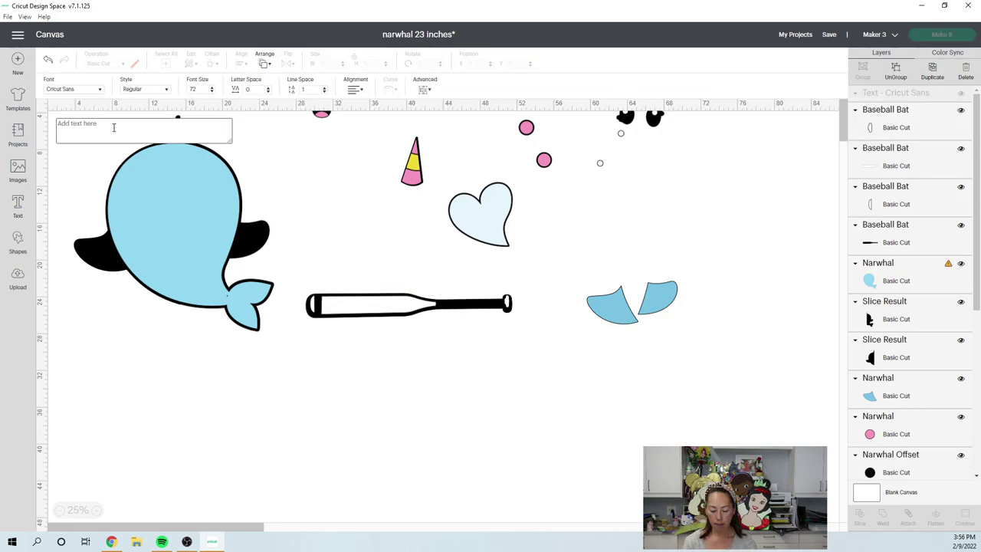
type("narwhals")
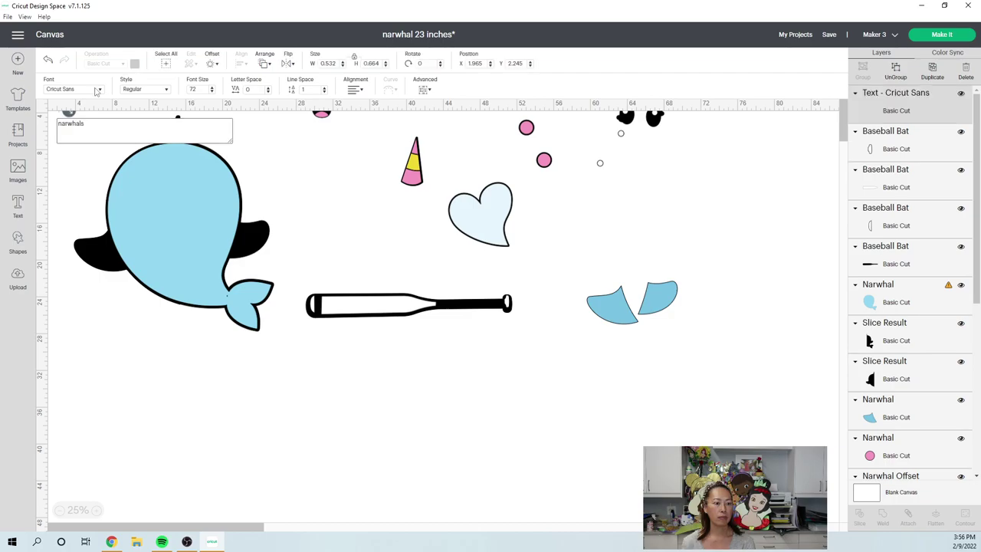
left_click(97, 89)
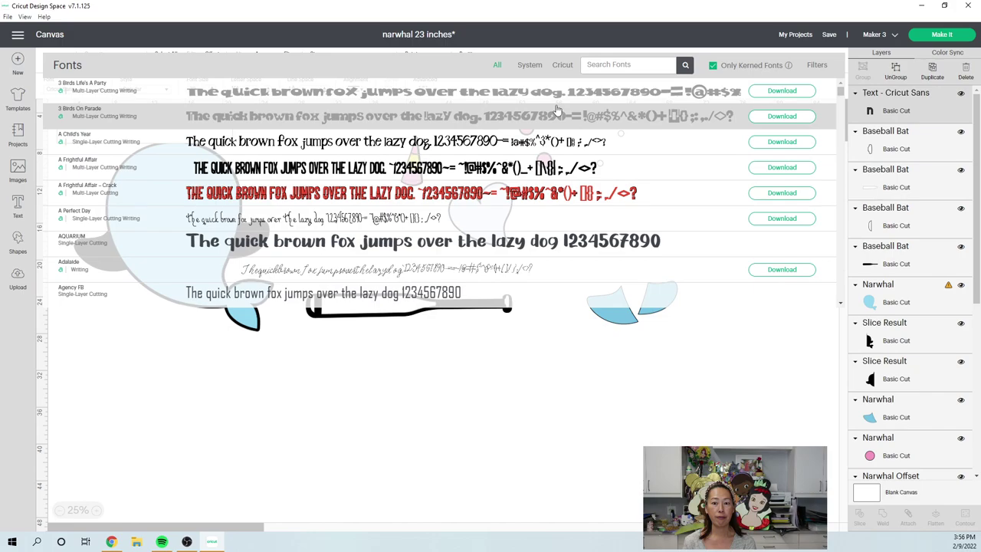
left_click(600, 65)
type("var")
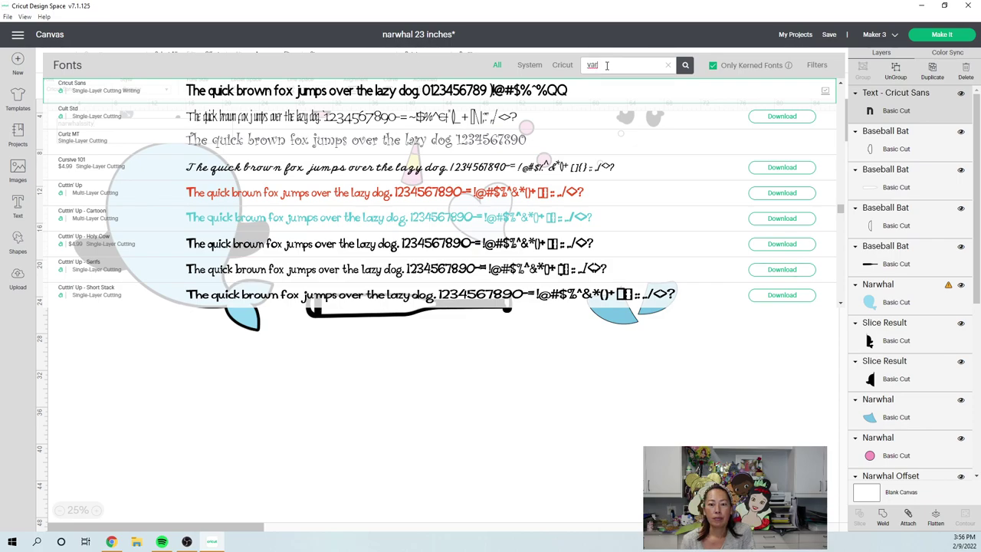
type("sity")
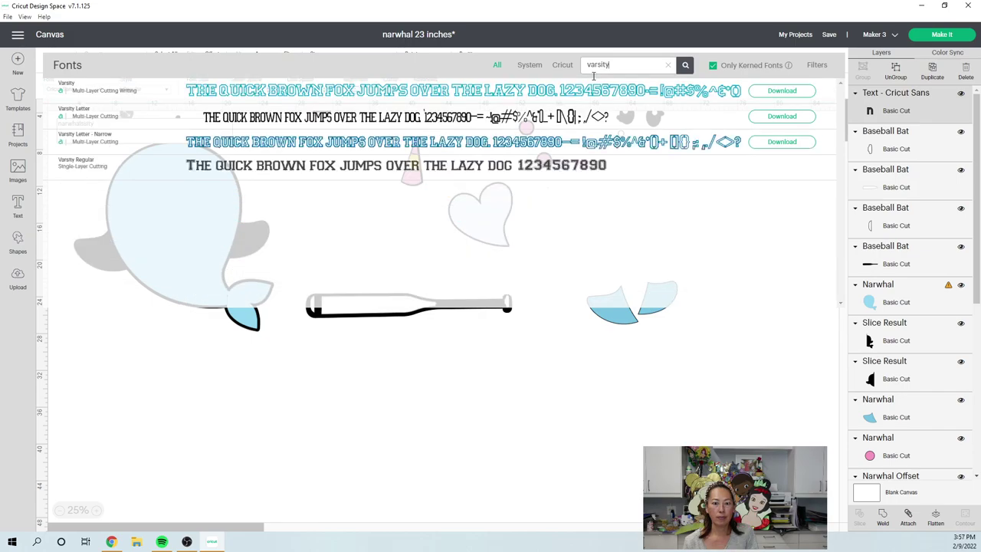
left_click(412, 177)
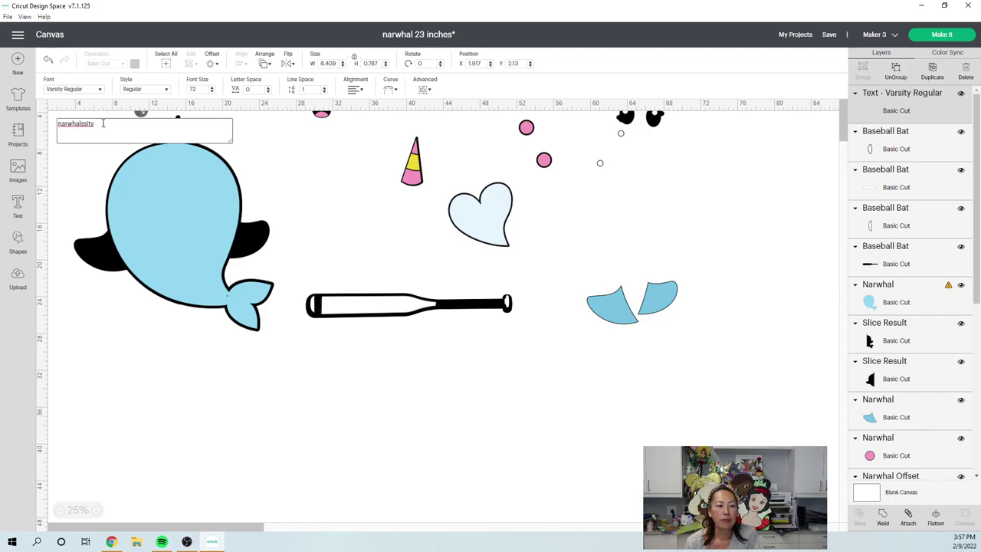
key("BackSpace")
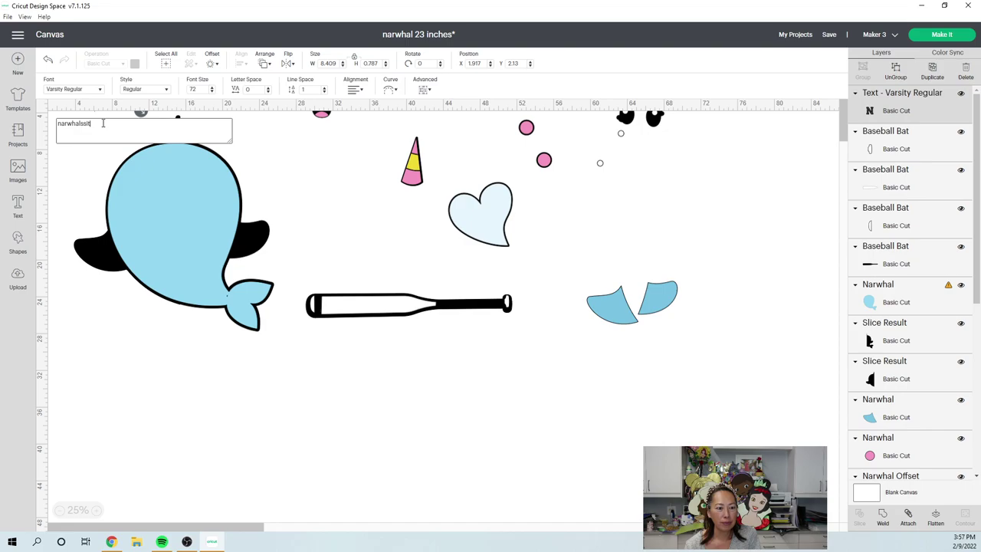
key("BackSpace")
key("BackSpace")
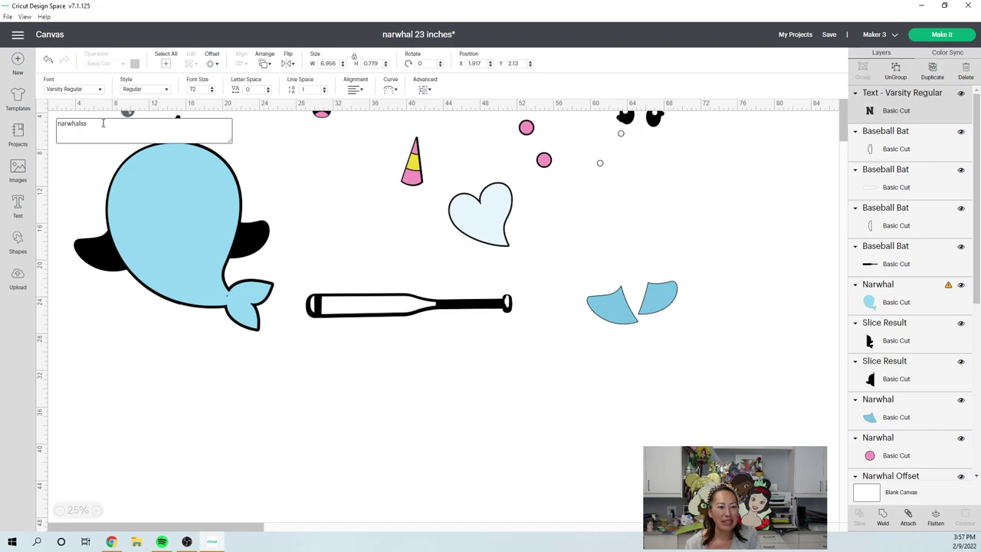
key("BackSpace")
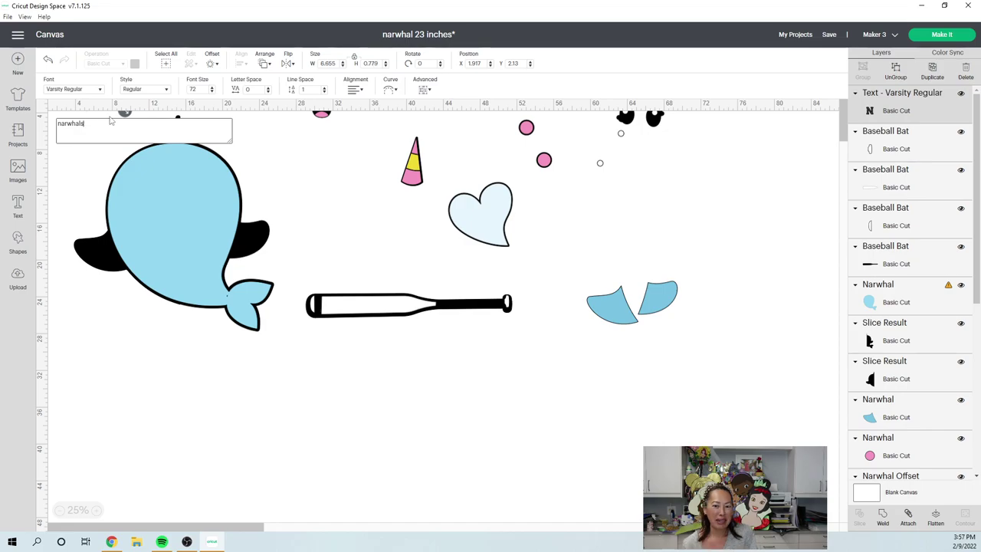
left_click(100, 322)
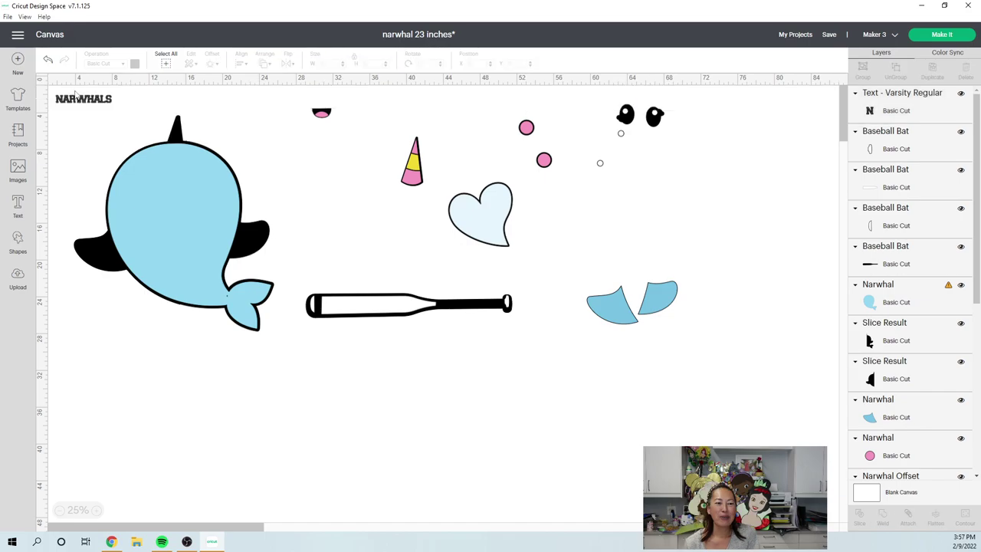
- Set the NARWHALS text position to 5, 5 and its height to 1.8 in
left_click(77, 98)
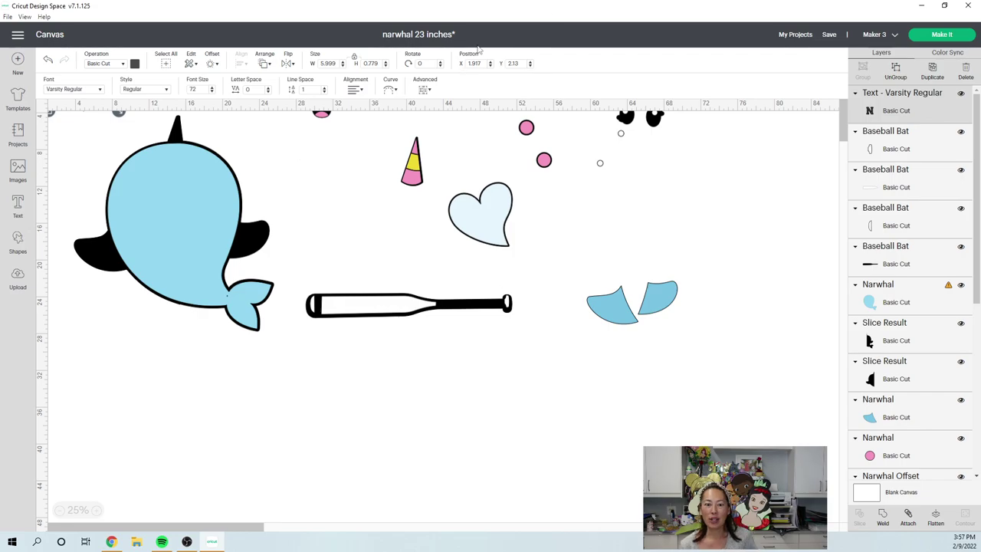
left_click(475, 63)
type("5")
key("Tab")
type("5")
key("Tab")
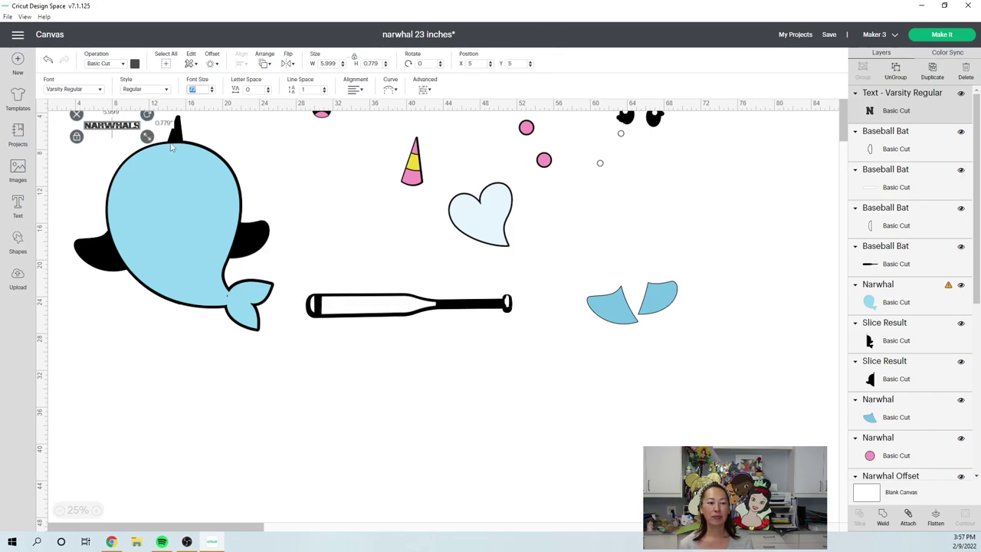
left_click_drag(129, 131, 369, 242)
left_click(368, 62)
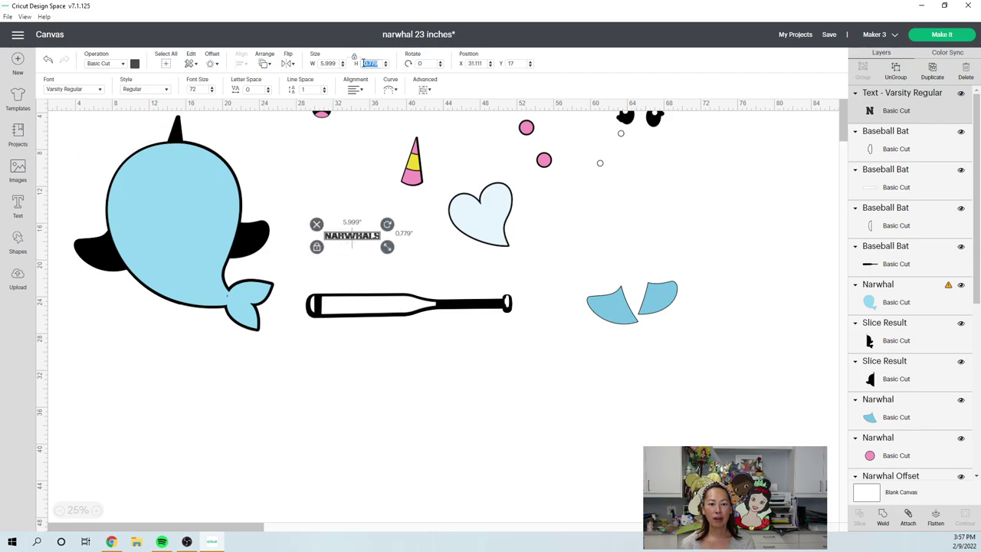
type("1.4")
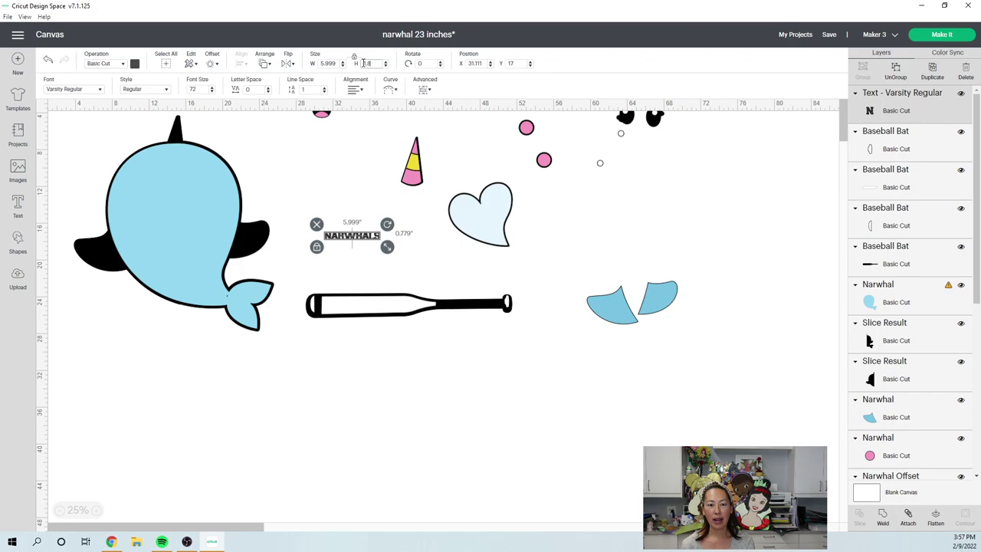
type(".8")
key("Tab")
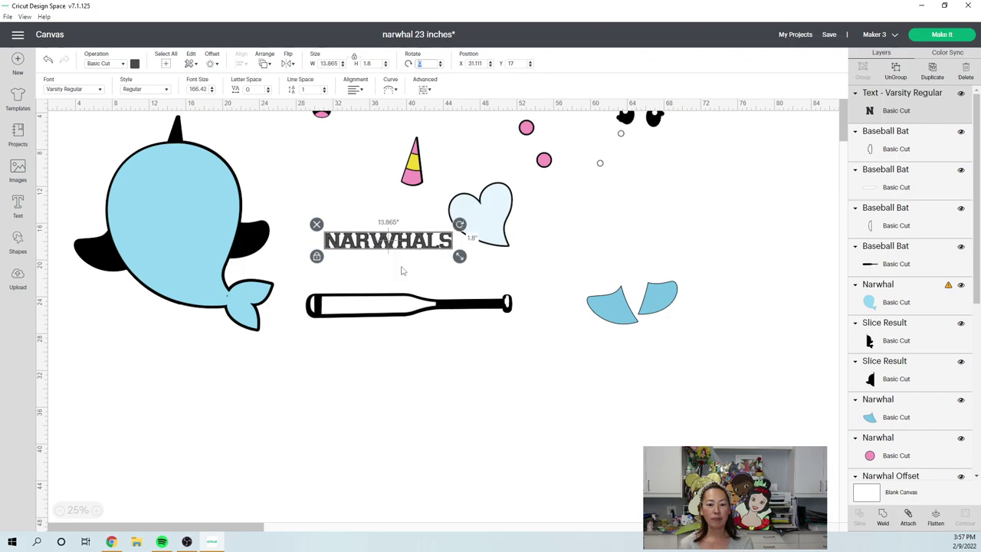
- Move NARWHALS onto the bat and resize it to fit inside the white barrel
left_click_drag(417, 245, 414, 308)
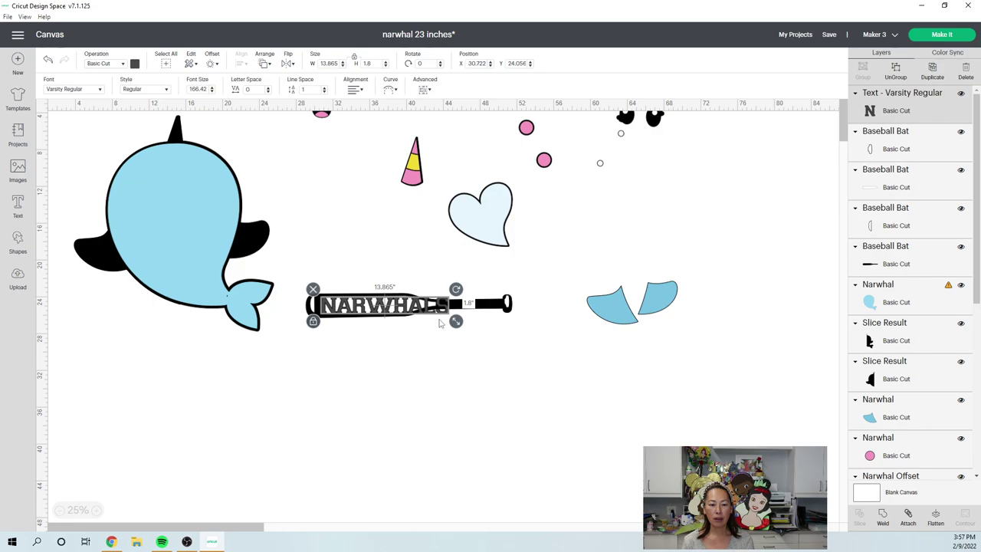
left_click_drag(455, 321, 419, 320)
left_click(407, 360)
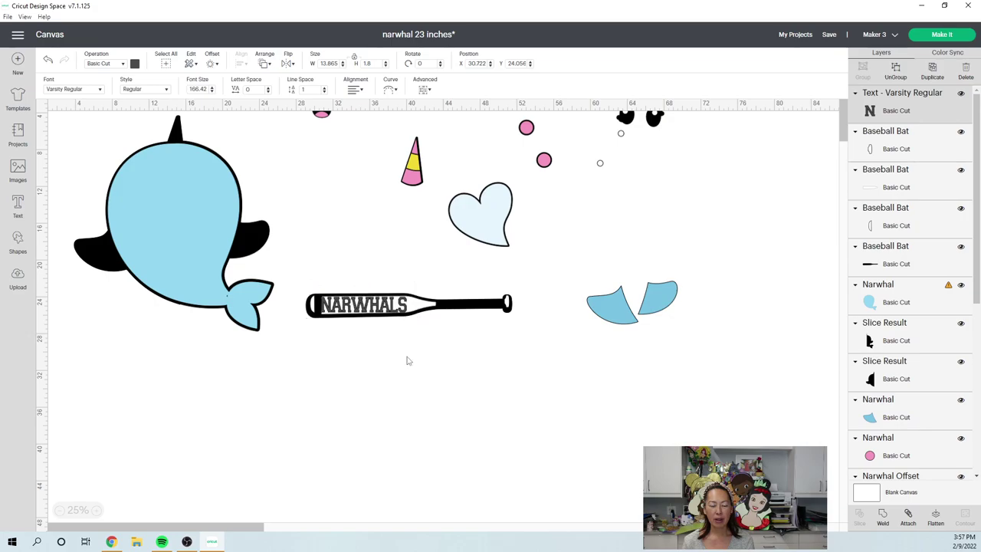
left_click(391, 311)
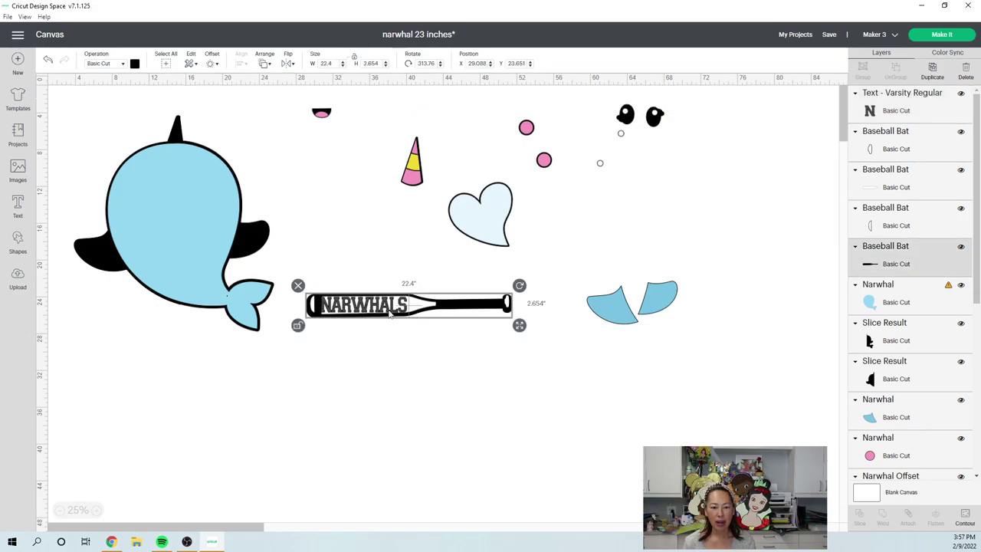
left_click(390, 311)
left_click_drag(390, 311, 392, 324)
- Zoom in to check the text's fit on the barrel, then zoom back out
left_click(97, 510)
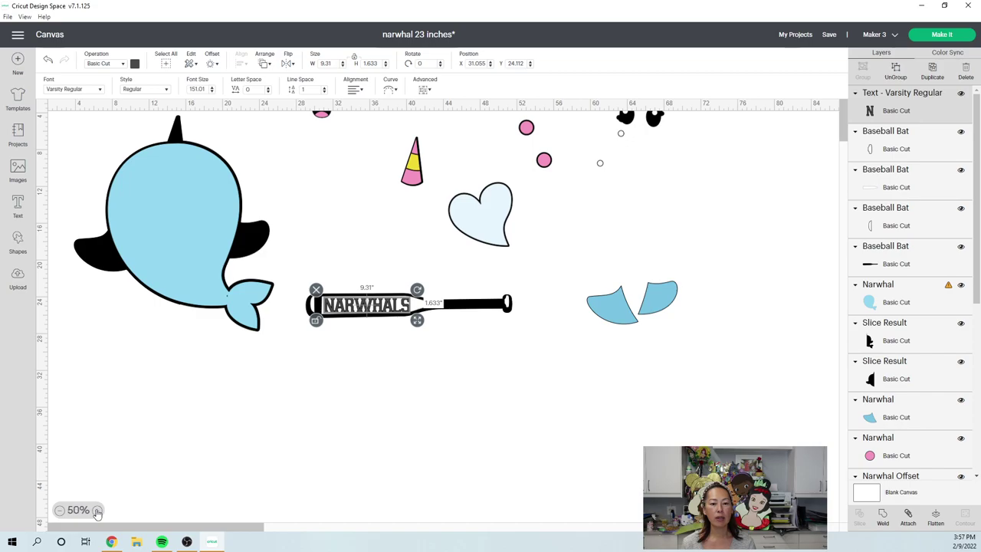
left_click(96, 511)
left_click(96, 510)
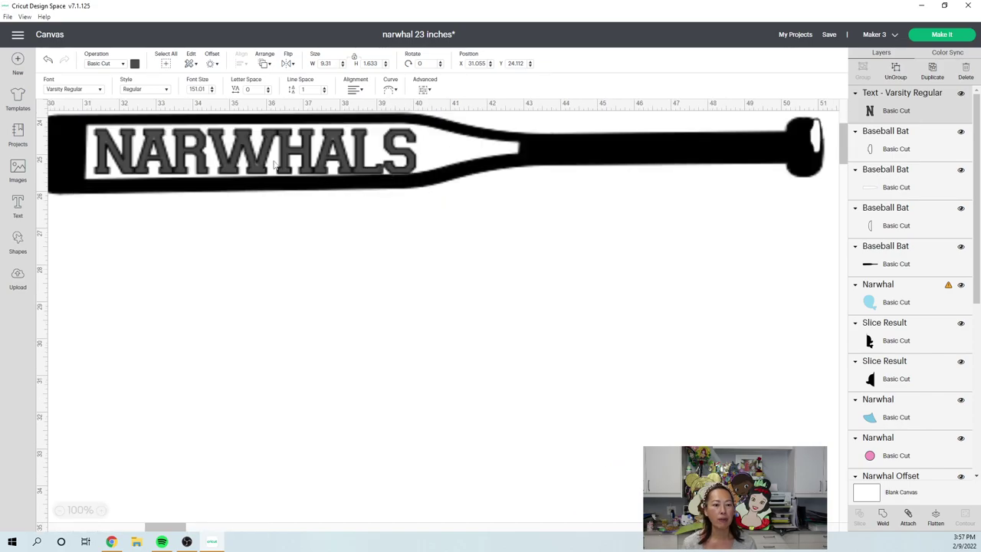
left_click(361, 154)
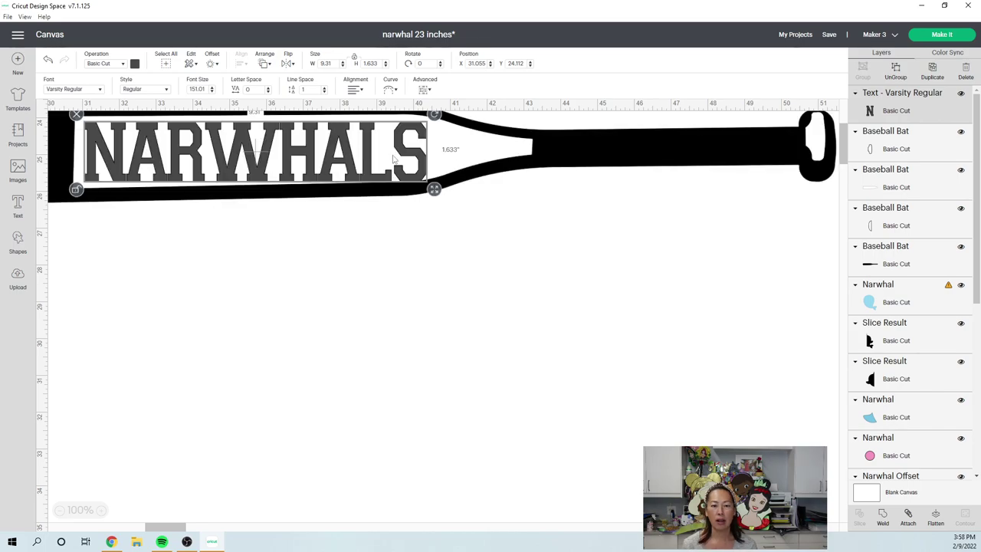
left_click(416, 207)
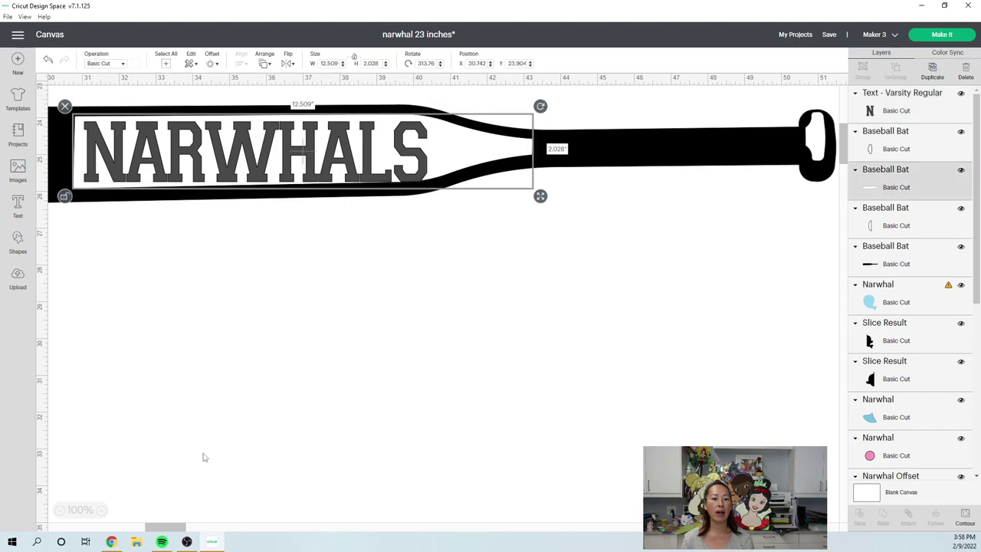
left_click(59, 510)
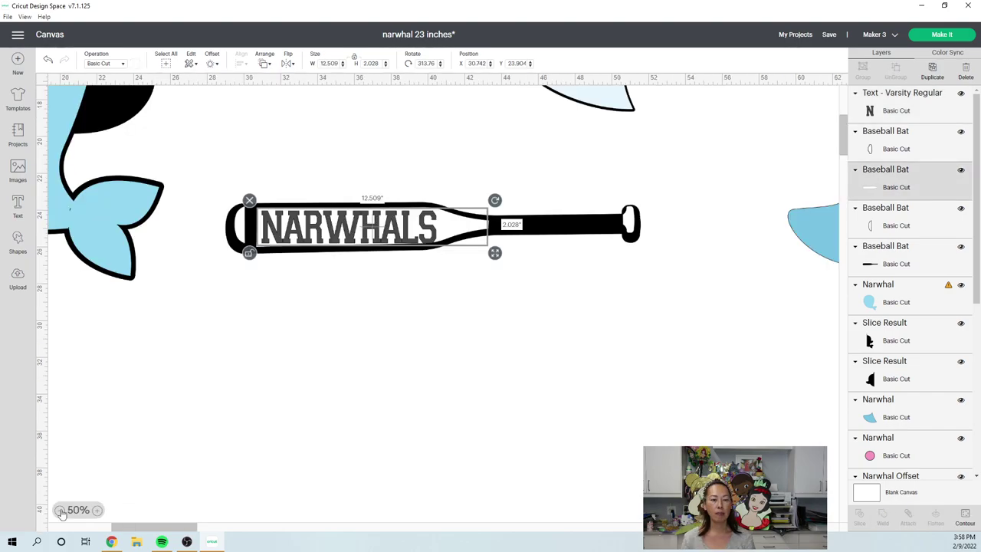
left_click(59, 510)
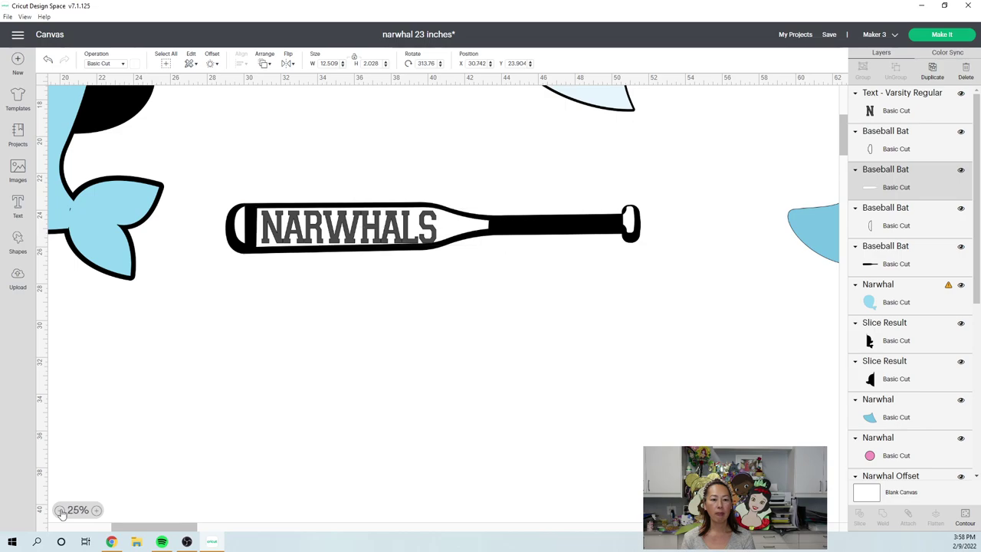
left_click(219, 164)
- Shift the narwhal body down, then add a square resized to 11.5 × 23.5 in
left_click_drag(219, 164, 256, 272)
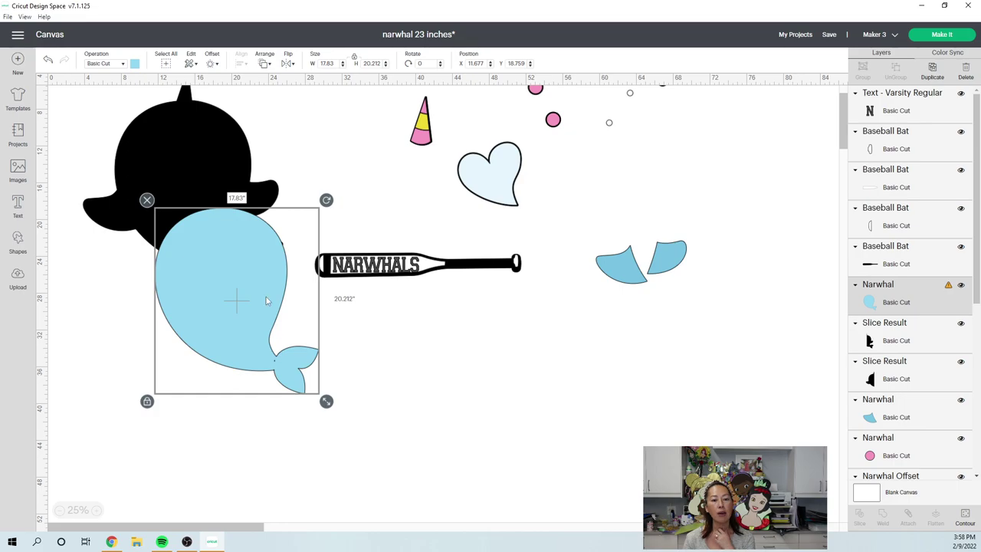
left_click_drag(222, 302, 206, 339)
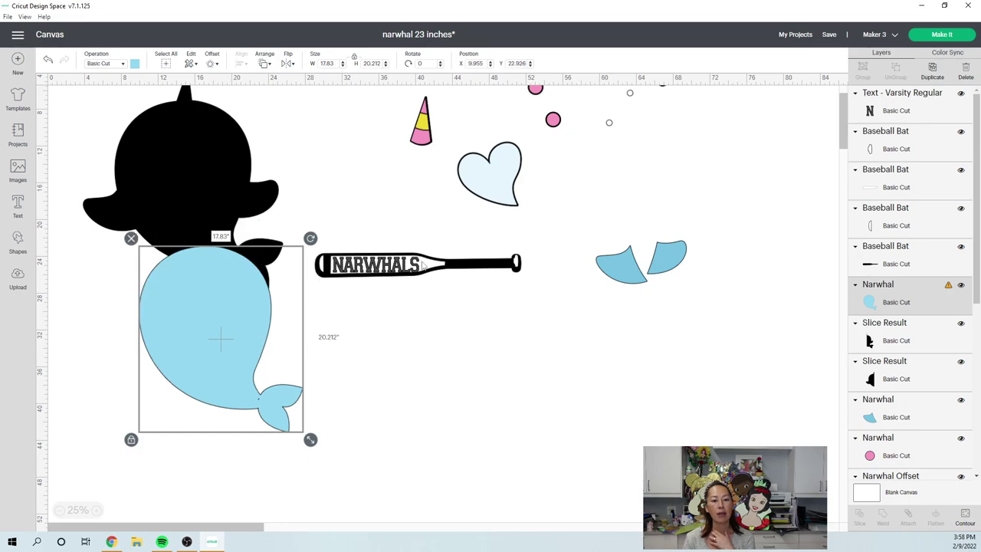
left_click(19, 247)
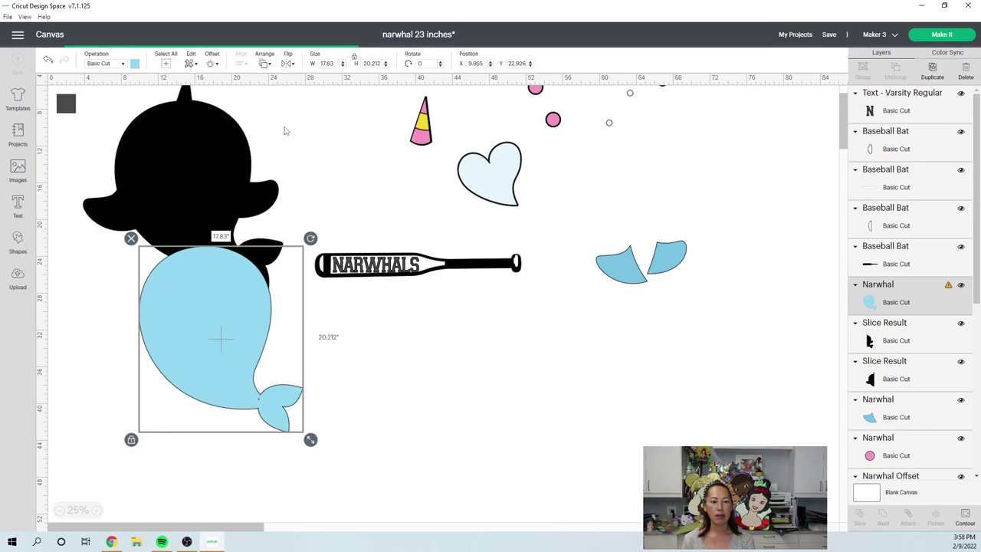
left_click(328, 64)
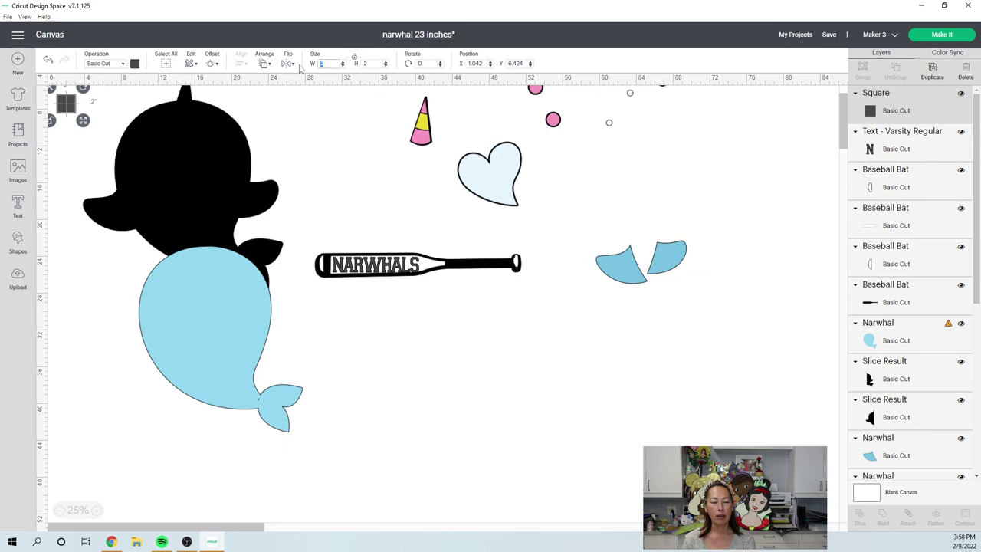
type("11")
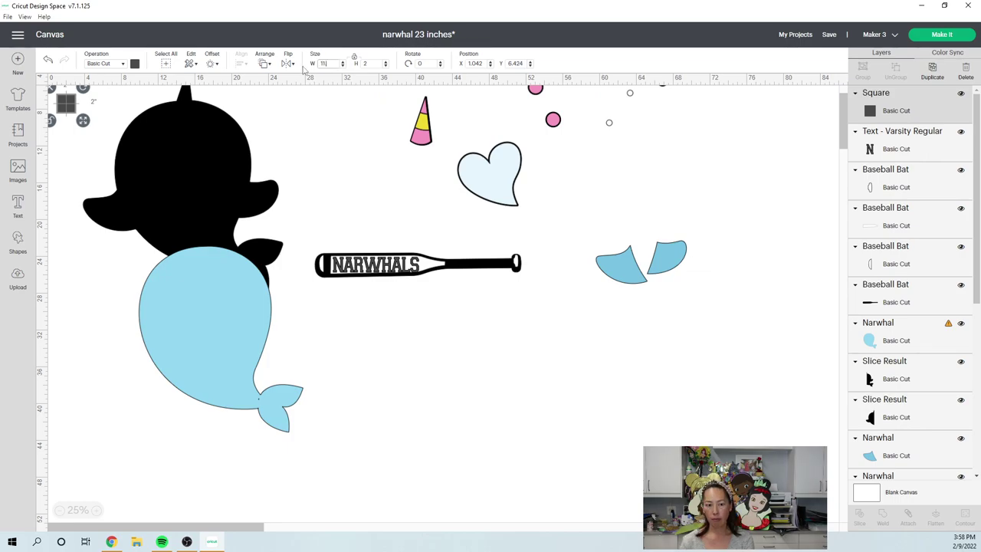
type(".5")
key("Tab")
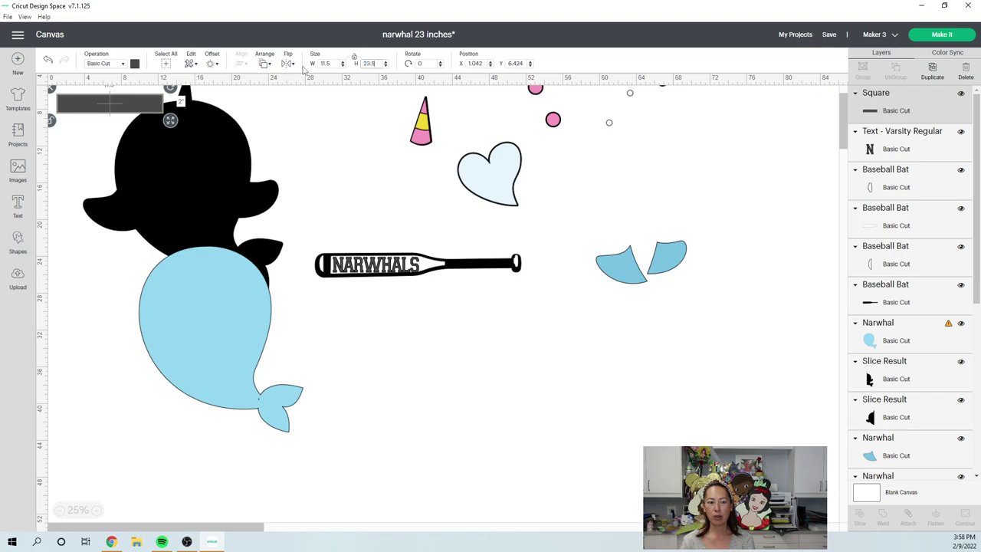
type("23.5")
key("Return")
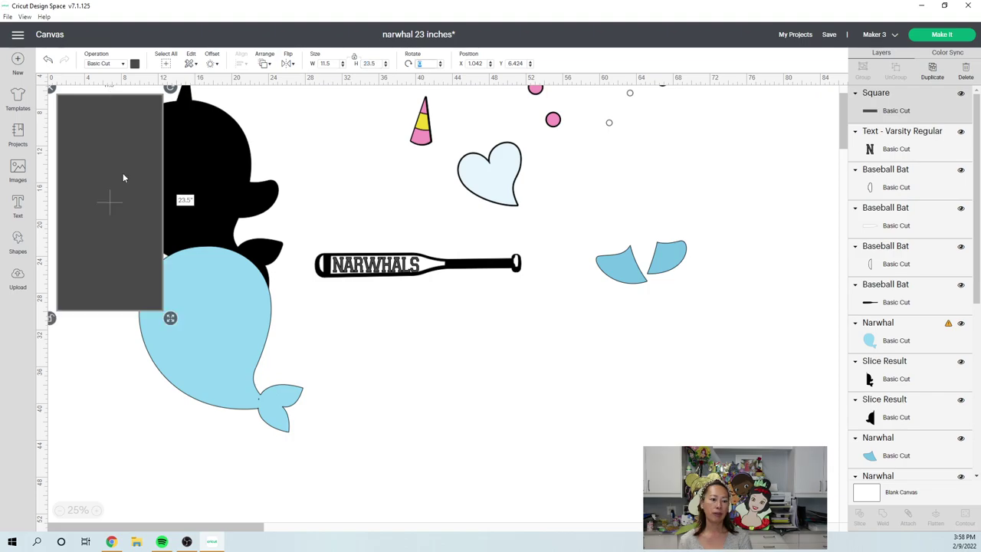
- Move the blue body over the black head and tilt the rectangle to about 273° across its lower half
left_click_drag(122, 172, 231, 360)
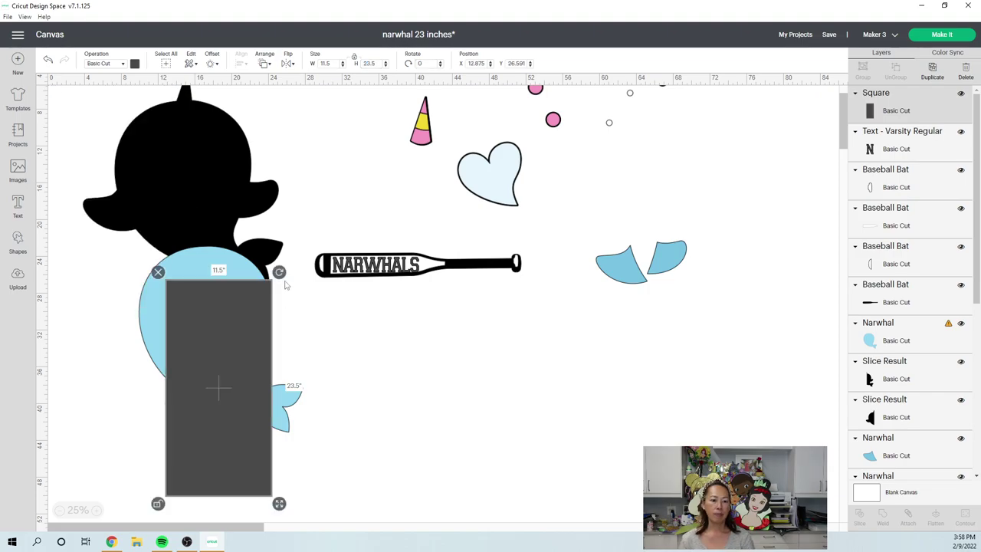
left_click_drag(279, 273, 132, 321)
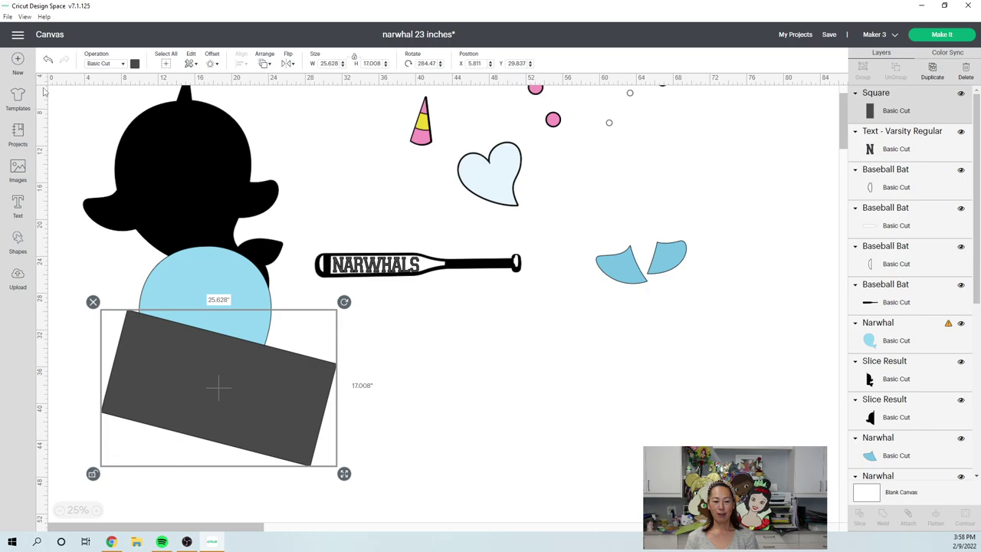
left_click_drag(214, 389, 202, 459)
left_click_drag(220, 272, 209, 148)
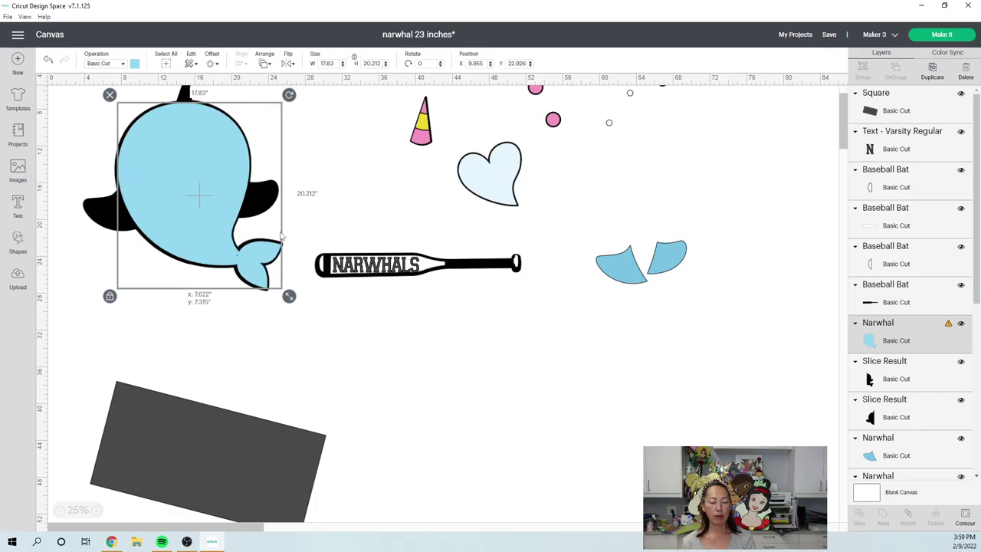
left_click_drag(230, 427, 212, 252)
mouse_move(307, 163)
left_mouse_down()
mouse_move(302, 156)
mouse_move(306, 164)
left_mouse_up()
left_click_drag(276, 253, 278, 244)
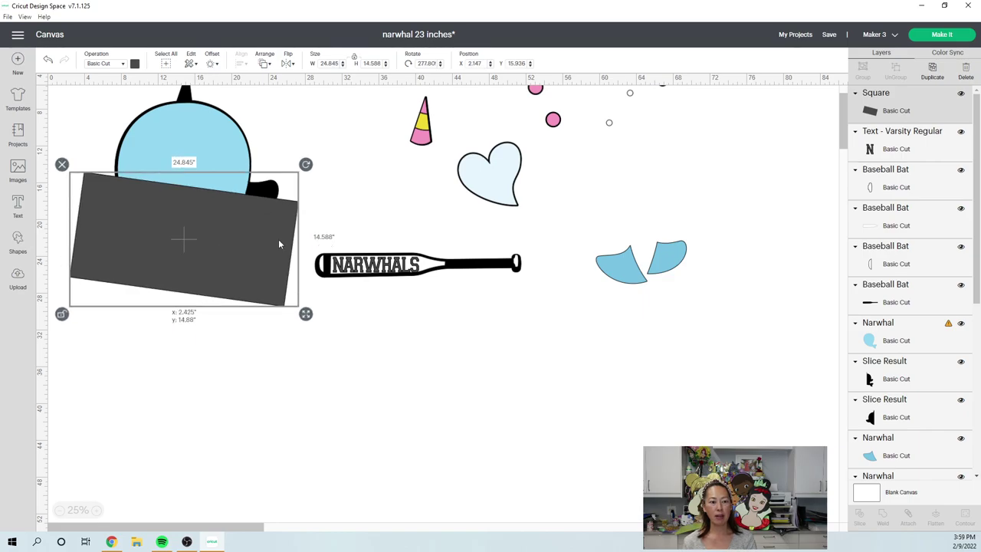
left_click_drag(305, 164, 297, 154)
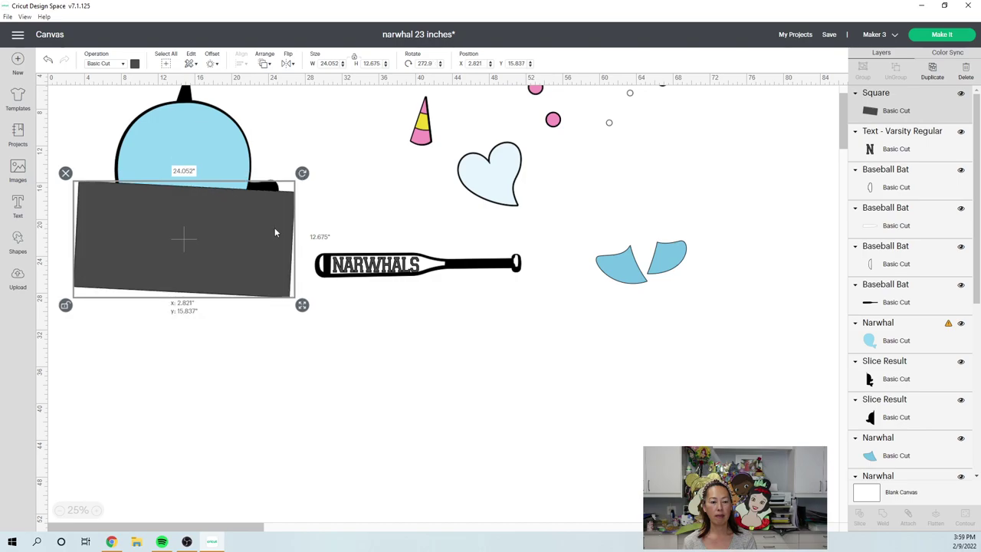
left_click_drag(274, 232, 274, 230)
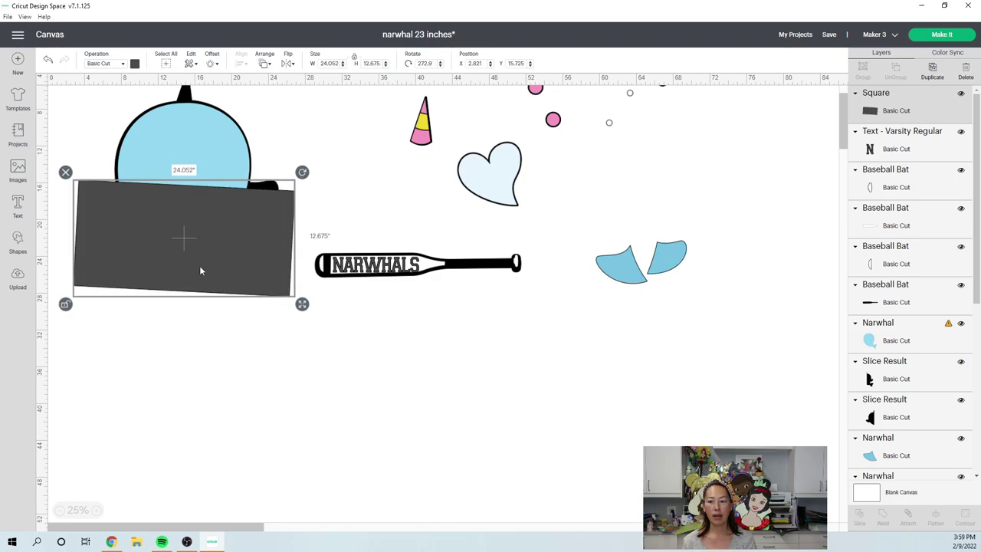
- Slice the blue narwhal body with the rectangle and drag the dark leftover pieces aside
left_click(912, 346, "shift")
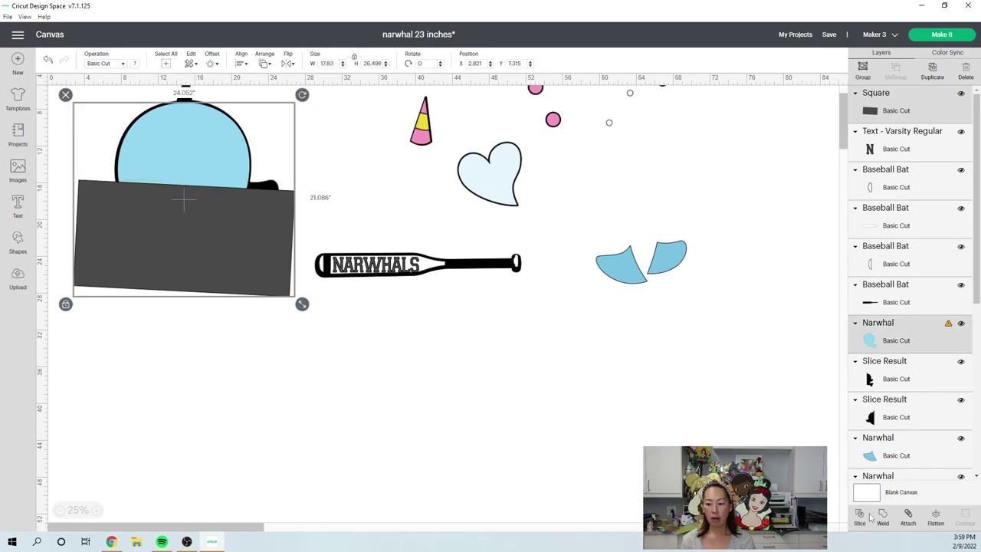
left_click(550, 502)
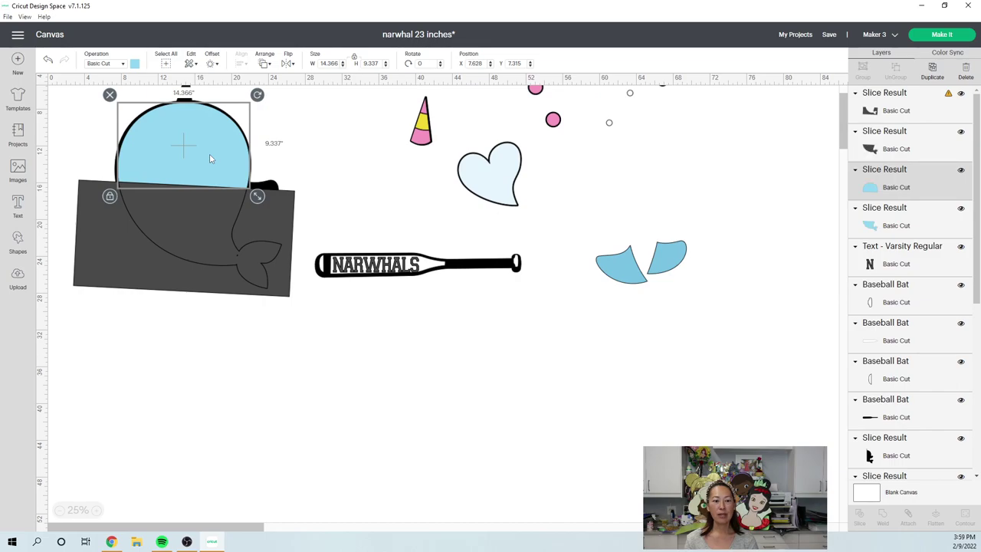
left_click_drag(199, 217, 208, 344)
left_click(192, 232)
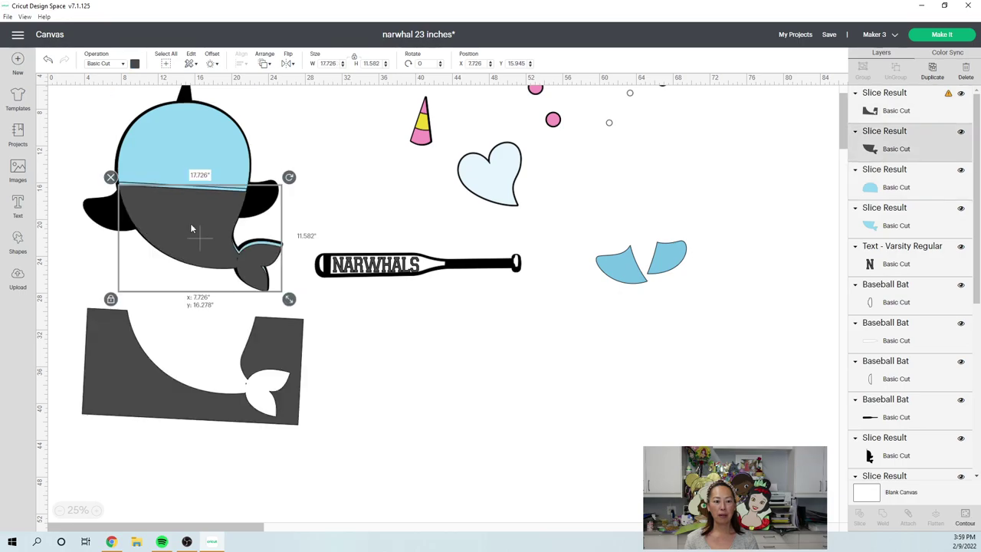
left_click_drag(190, 223, 179, 376)
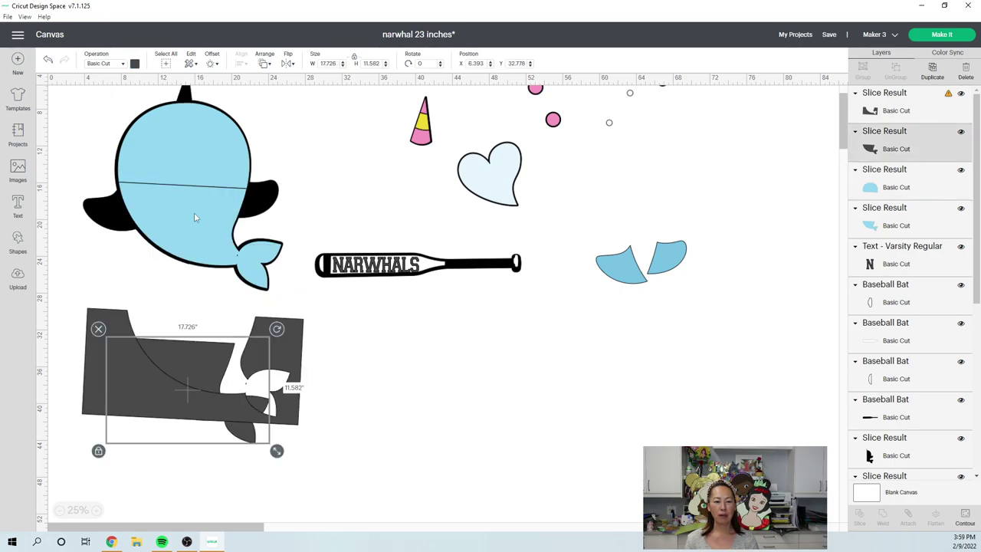
- Move the lower blue tail piece below the whale, tilt it to 353.08°, and delete the dark scraps
left_click_drag(194, 215, 524, 397)
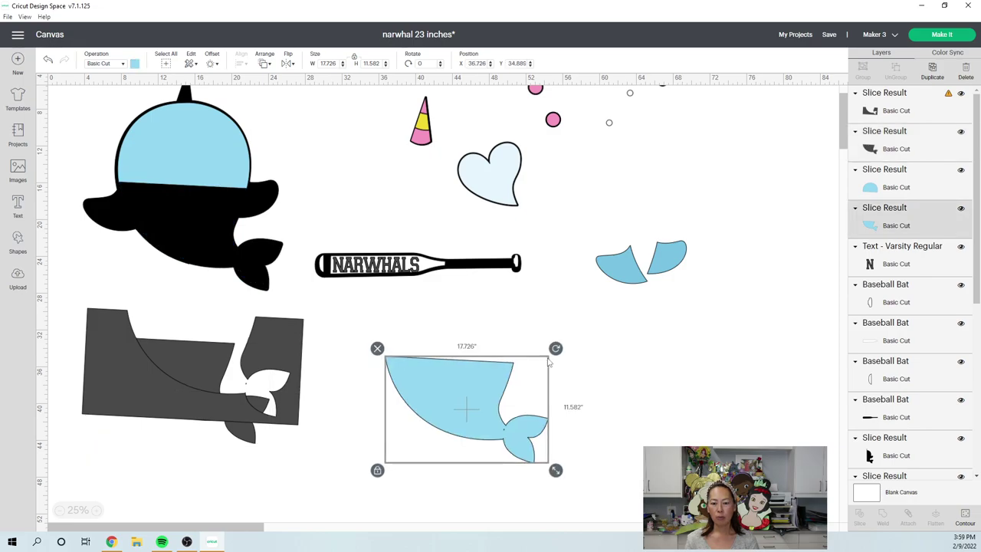
left_click_drag(548, 361, 547, 353)
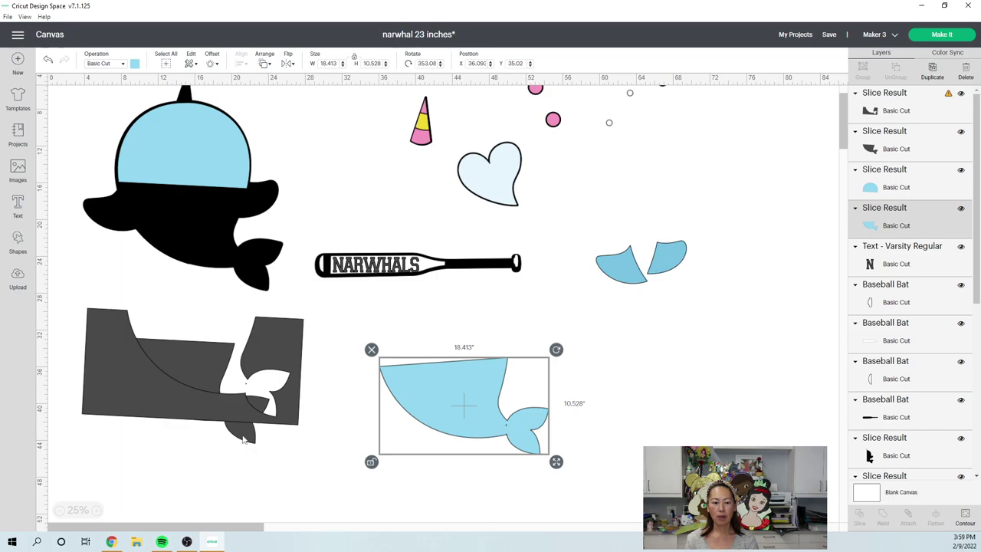
left_click(387, 485)
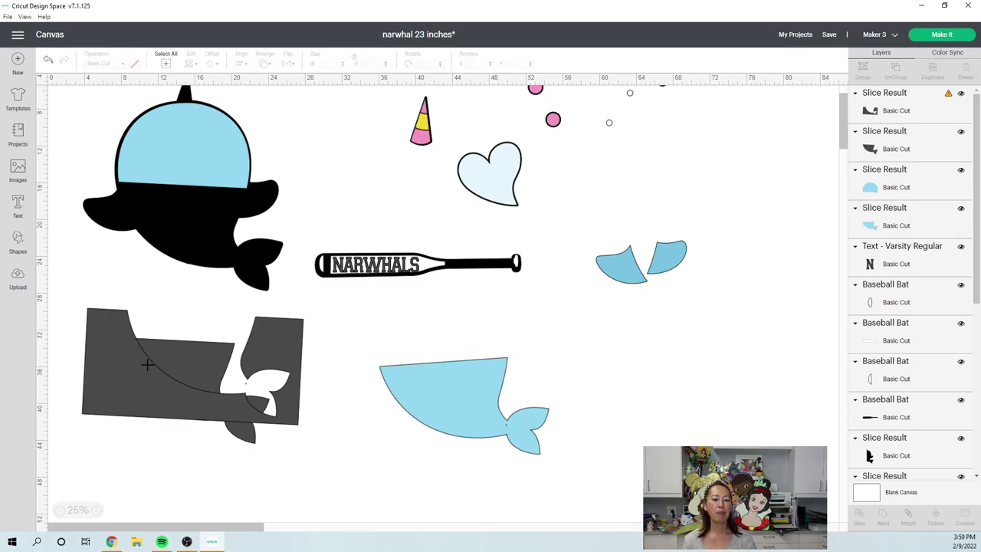
left_click(147, 365)
key("Delete")
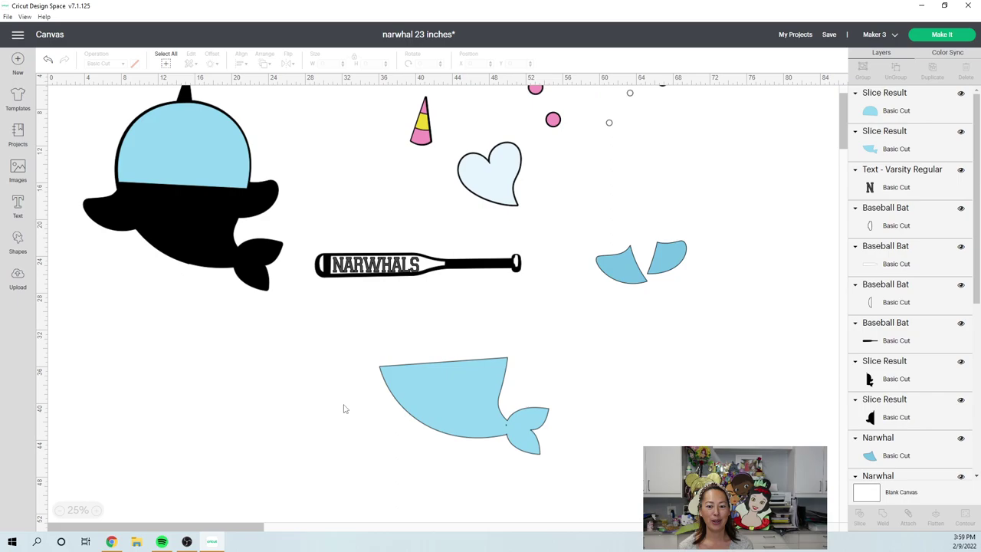
left_click(460, 406)
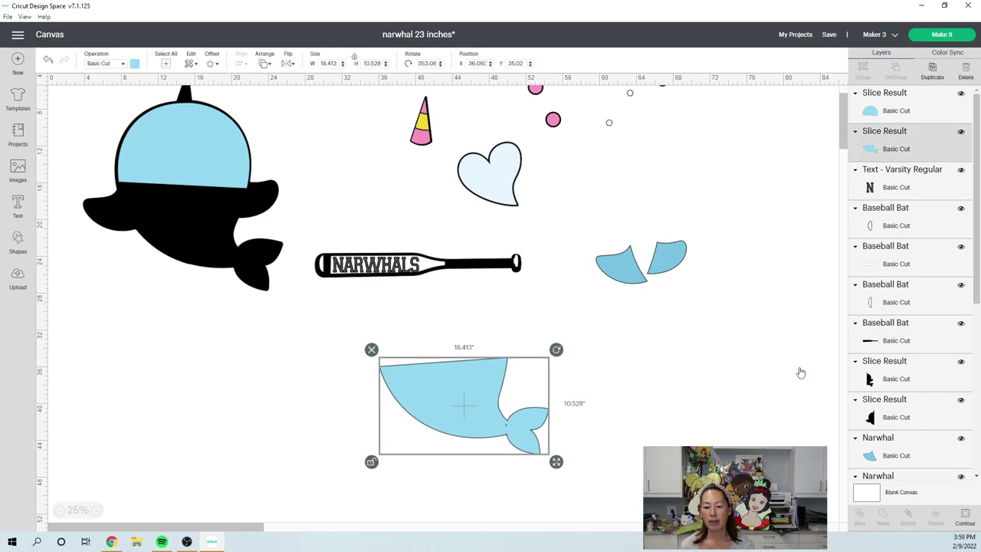
- Use Contour to hide the small inner line on the lower blue slice, keeping only its outline
left_click(964, 517)
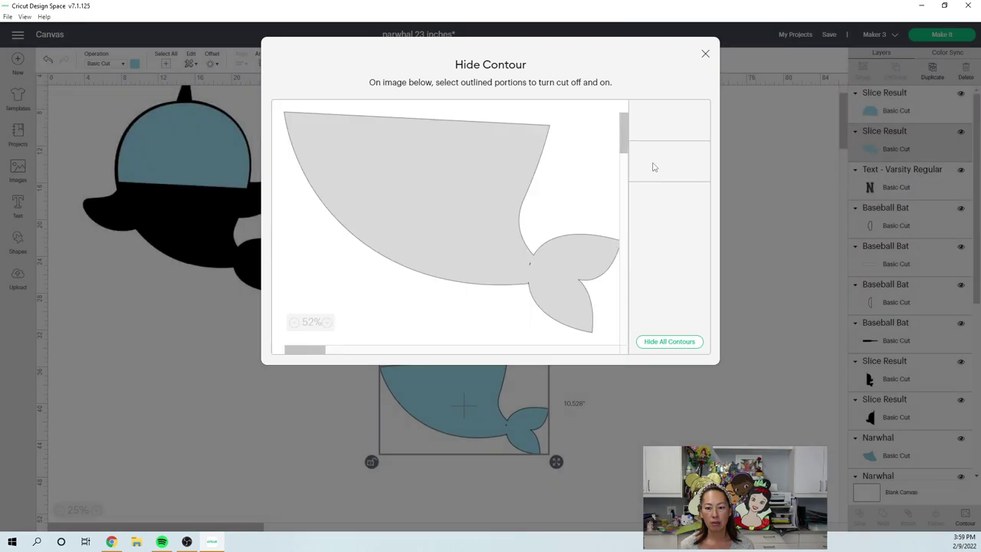
left_click(654, 167)
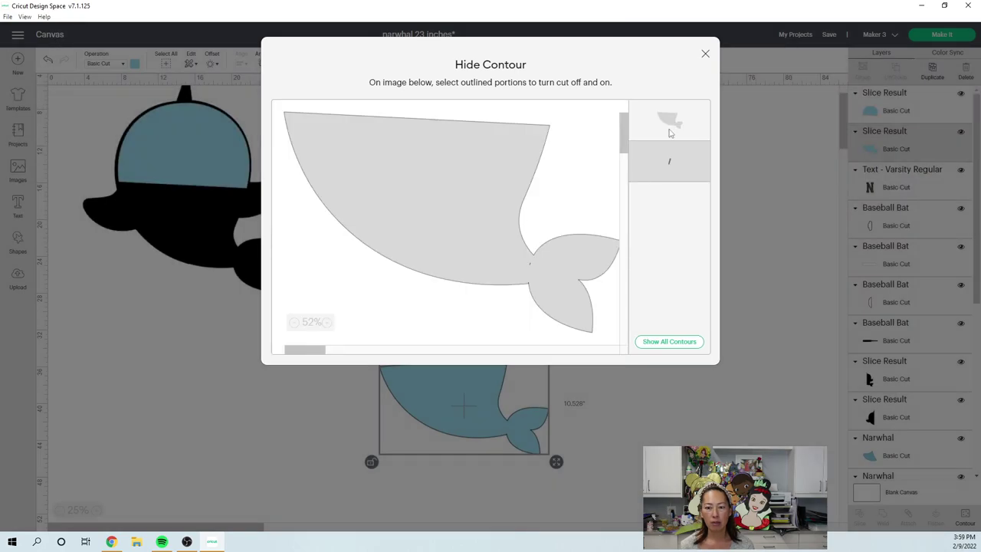
left_click(705, 54)
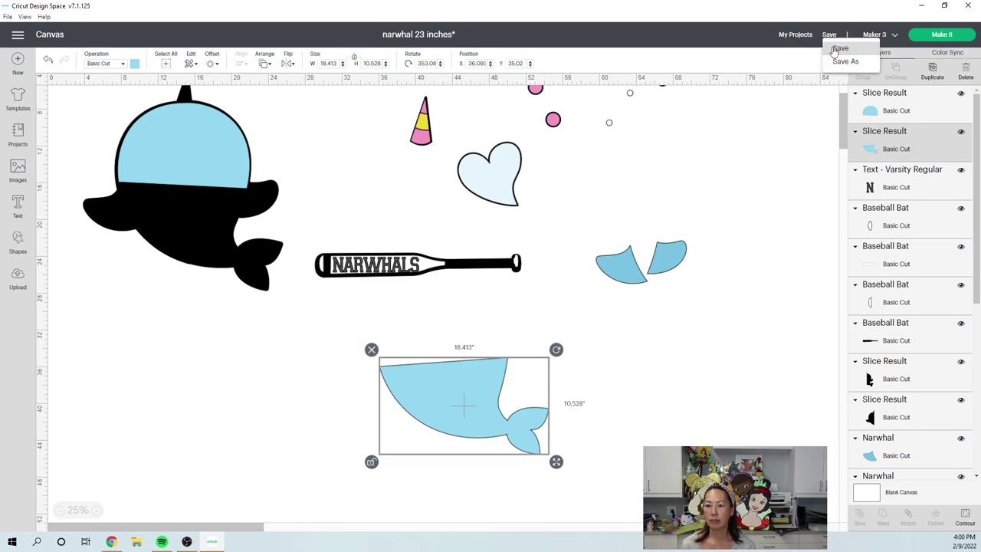
- Save the narwhal 23 inches project with the separated lower tail piece in place
left_click(836, 48)
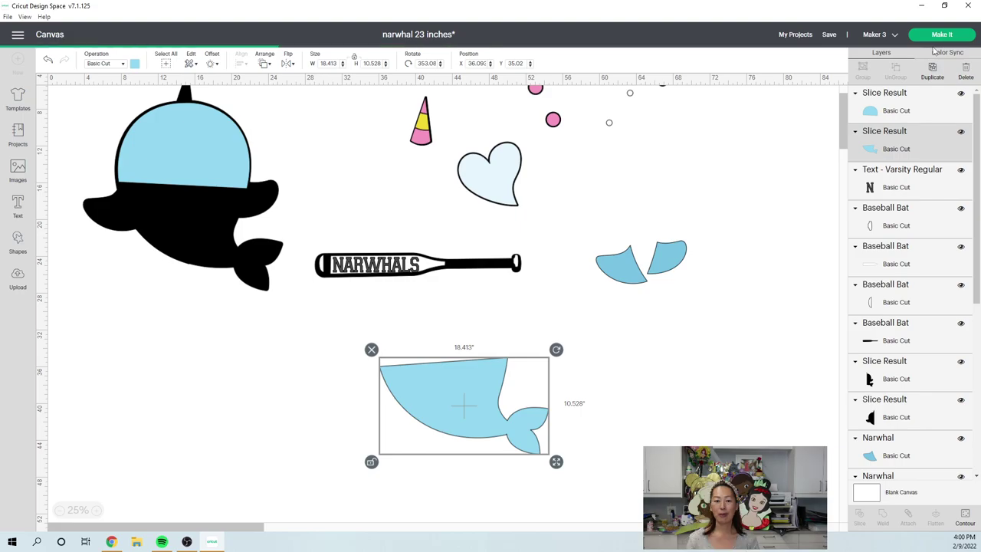